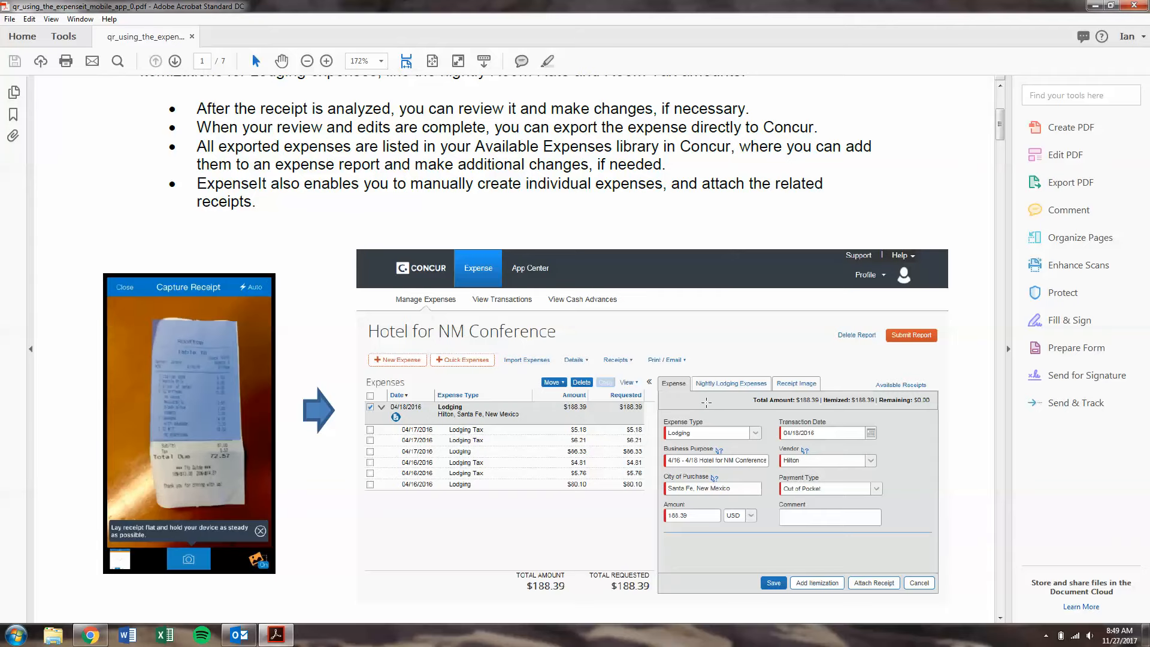
Step: Scroll through the ExpenseIt mobile app PDF guide, then minimize Acrobat Reader to the desktop
{"action": "scroll", "coordinate": [705, 393], "scroll_direction": "down", "scroll_amount": 1}
{"action": "scroll", "coordinate": [706, 393], "scroll_direction": "up", "scroll_amount": 10}
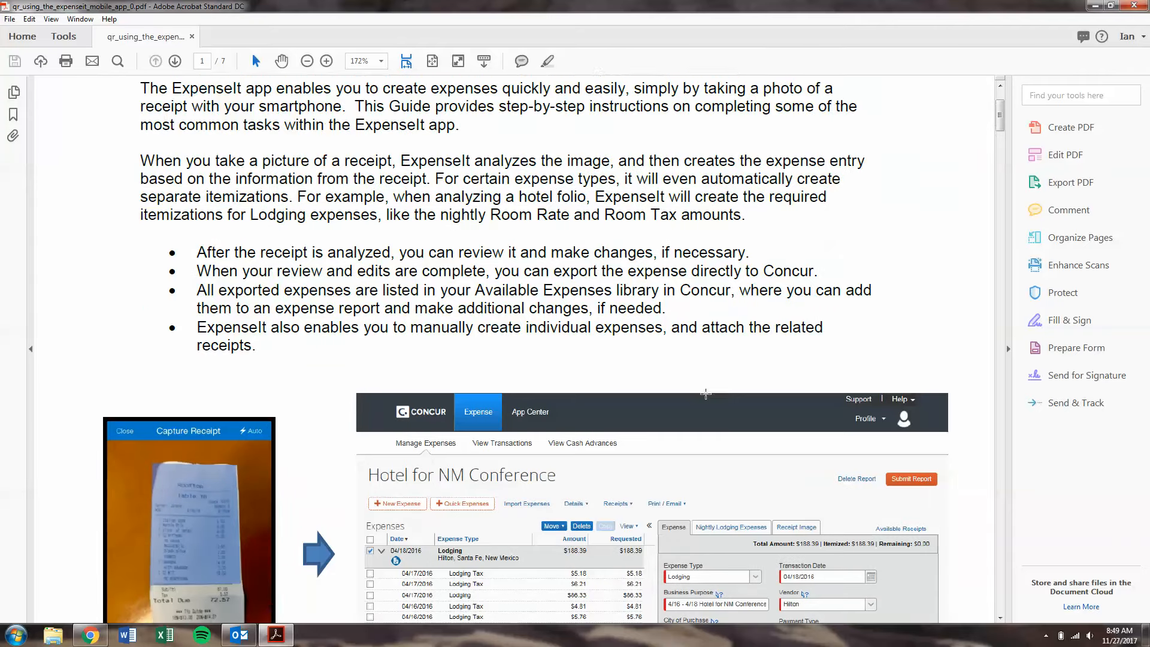
{"action": "scroll", "coordinate": [705, 389], "scroll_direction": "down", "scroll_amount": 11}
{"action": "scroll", "coordinate": [705, 389], "scroll_direction": "down", "scroll_amount": 2}
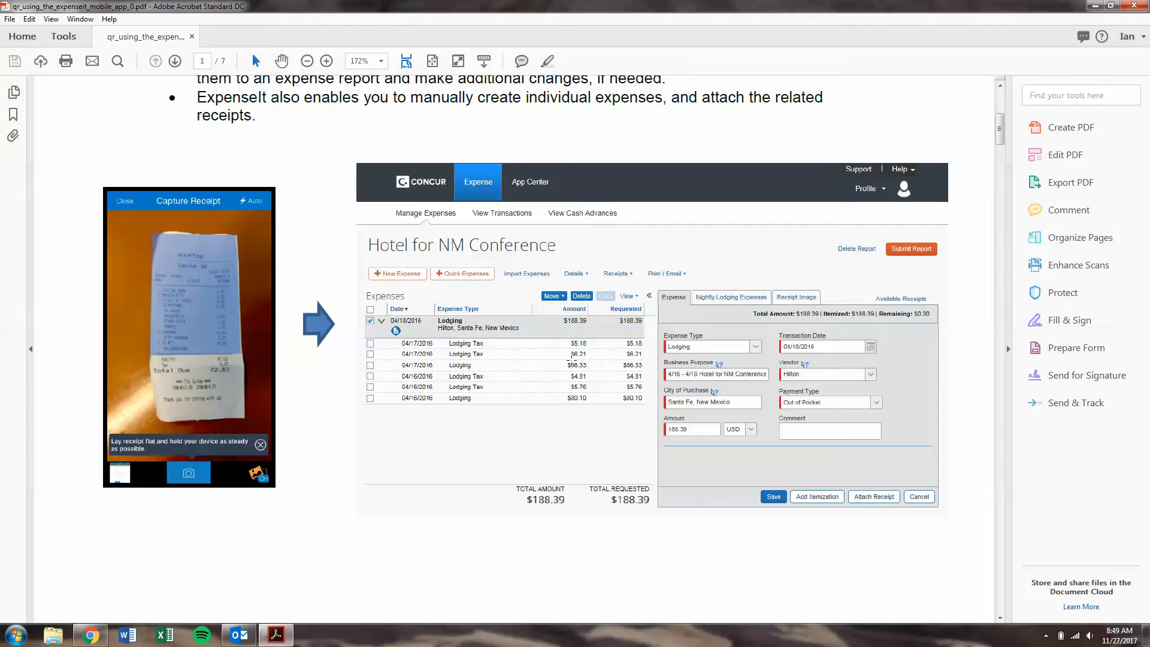
{"action": "scroll", "coordinate": [572, 366], "scroll_direction": "down", "scroll_amount": 15}
{"action": "scroll", "coordinate": [572, 366], "scroll_direction": "down", "scroll_amount": 14}
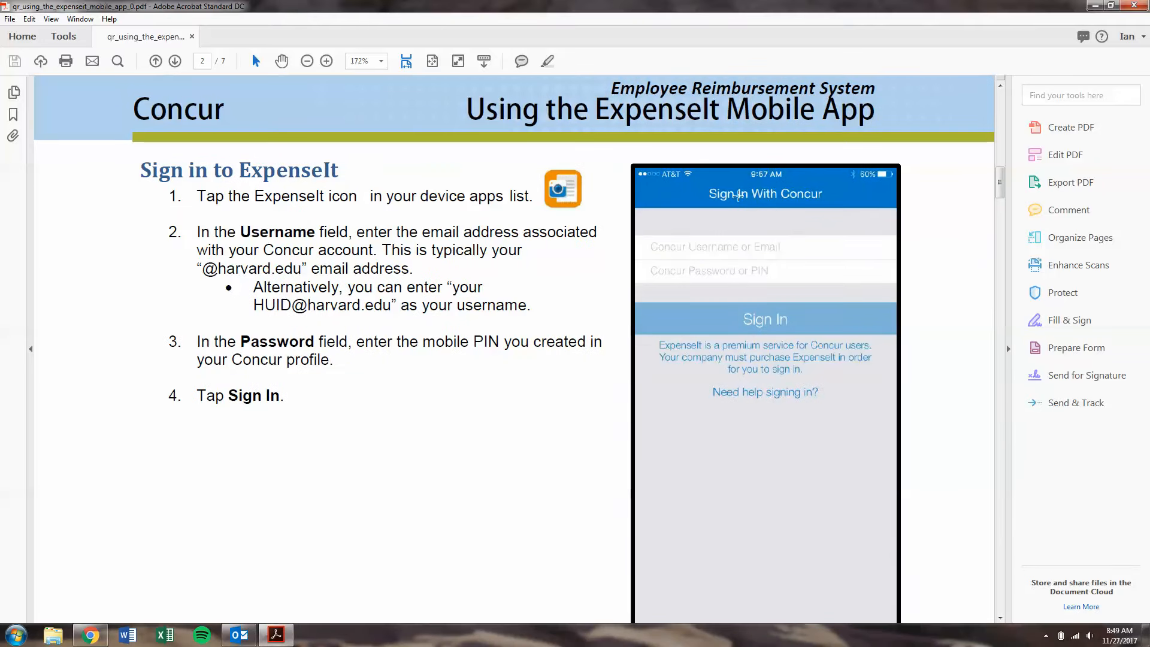
{"action": "scroll", "coordinate": [557, 409], "scroll_direction": "down", "scroll_amount": 1}
{"action": "scroll", "coordinate": [557, 409], "scroll_direction": "up", "scroll_amount": 2}
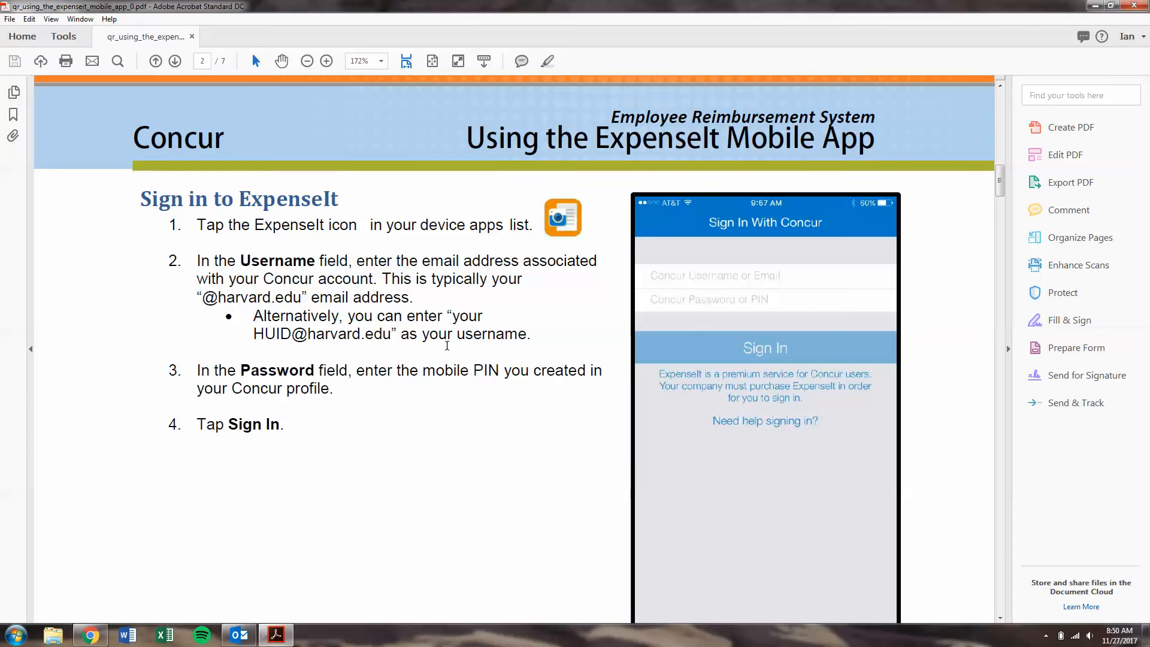
{"action": "left_click", "coordinate": [1094, 6]}
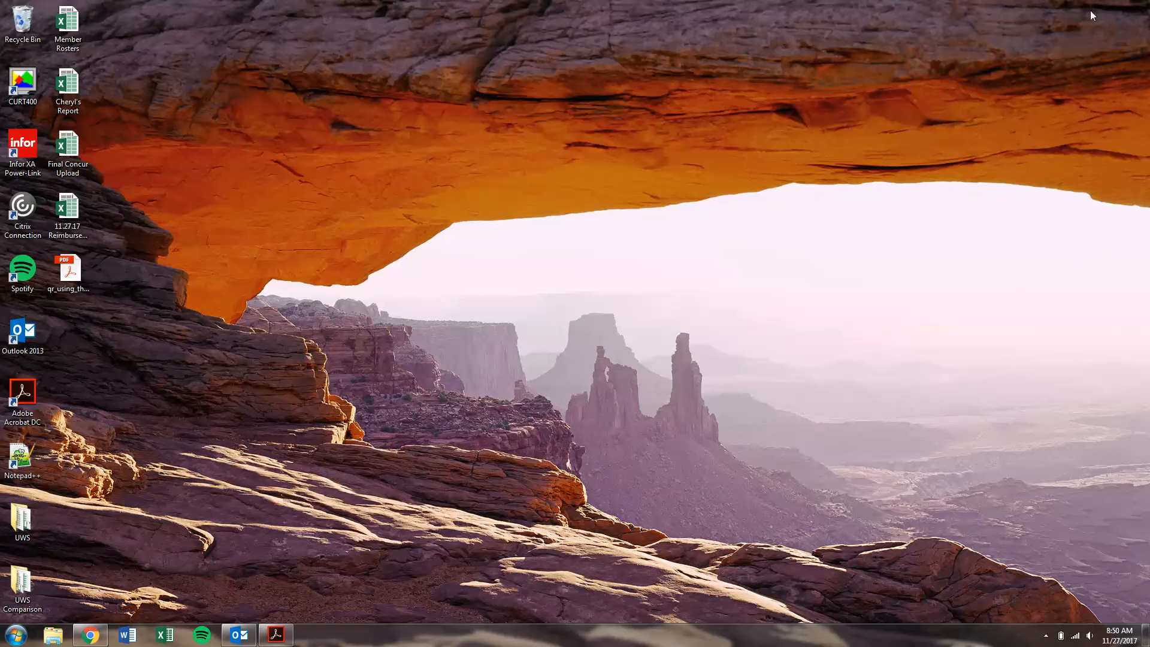
Step: Return to Chrome and sign in to Concur with the saved user name and account password
{"action": "left_click", "coordinate": [90, 635]}
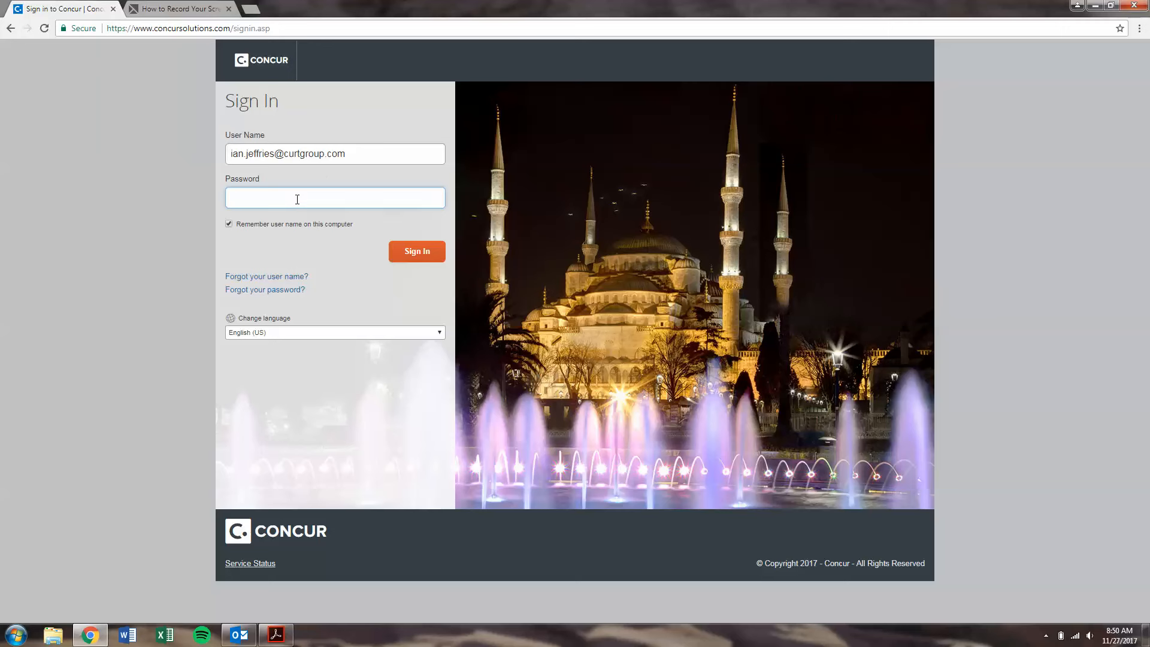
{"action": "left_click_drag", "start_coordinate": [363, 153], "coordinate": [52, 147]}
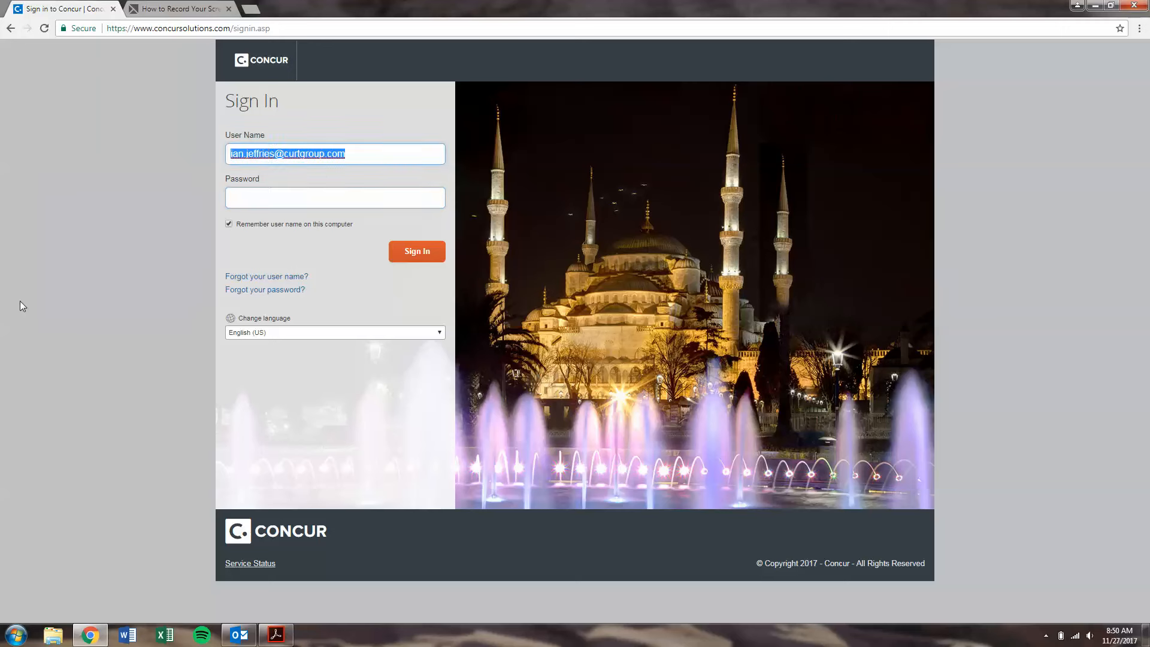
{"action": "left_click", "coordinate": [307, 200]}
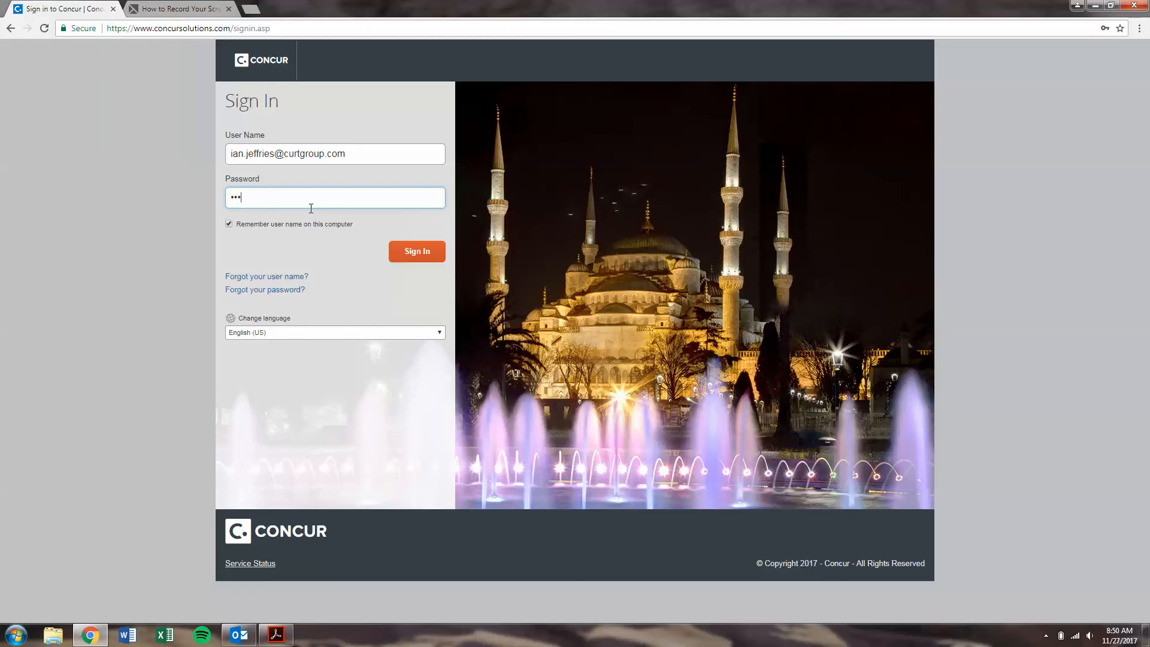
{"action": "key", "text": "Return"}
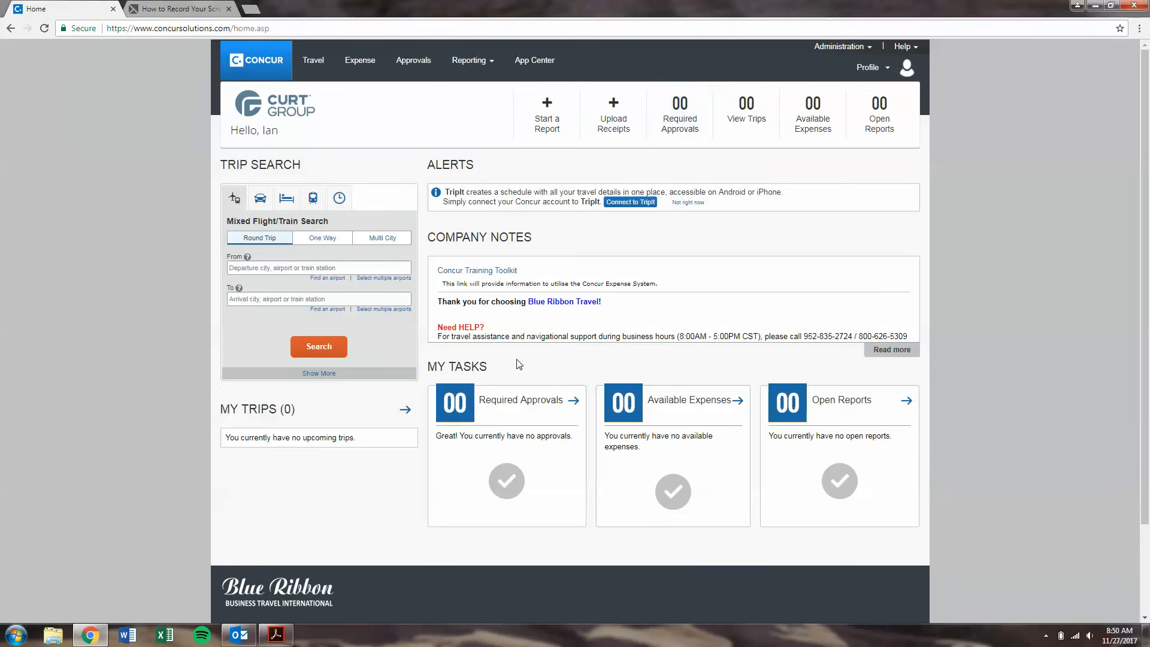
Step: Open Manage Expenses from the Expense tab and confirm no reports or expenses exist
{"action": "left_click", "coordinate": [362, 67]}
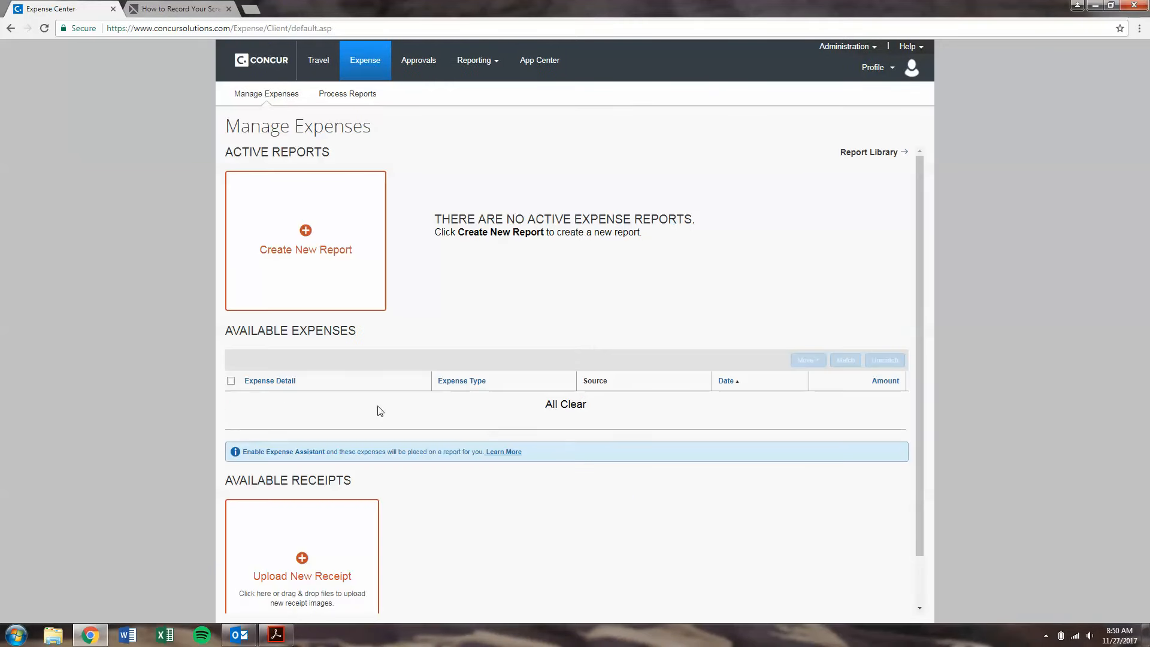
{"action": "scroll", "coordinate": [473, 542], "scroll_direction": "down", "scroll_amount": 2}
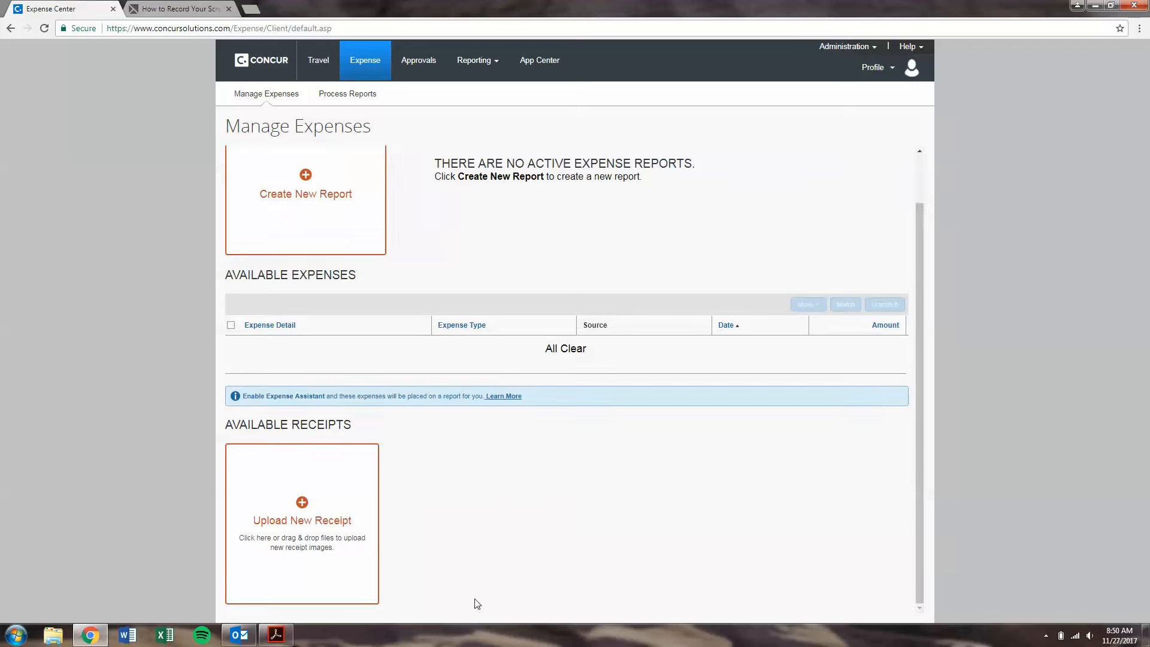
{"action": "scroll", "coordinate": [492, 554], "scroll_direction": "up", "scroll_amount": 2}
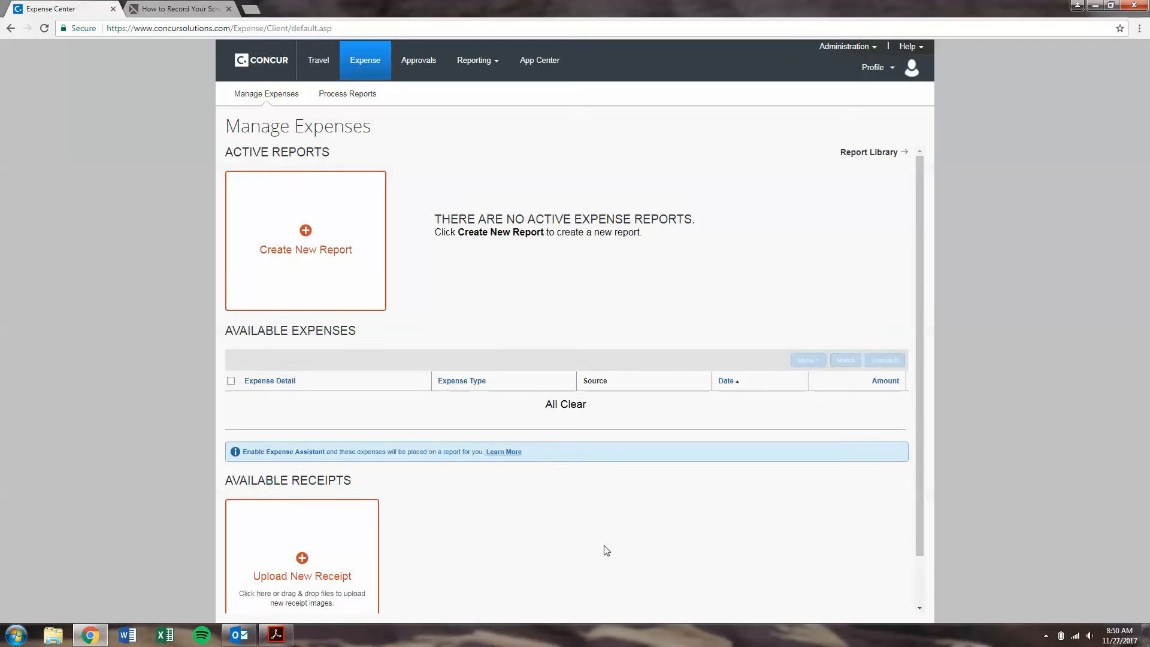
Step: From Profile, search for the employee by surname and start an Acting as other user session
{"action": "left_click", "coordinate": [906, 70]}
{"action": "left_click", "coordinate": [797, 170]}
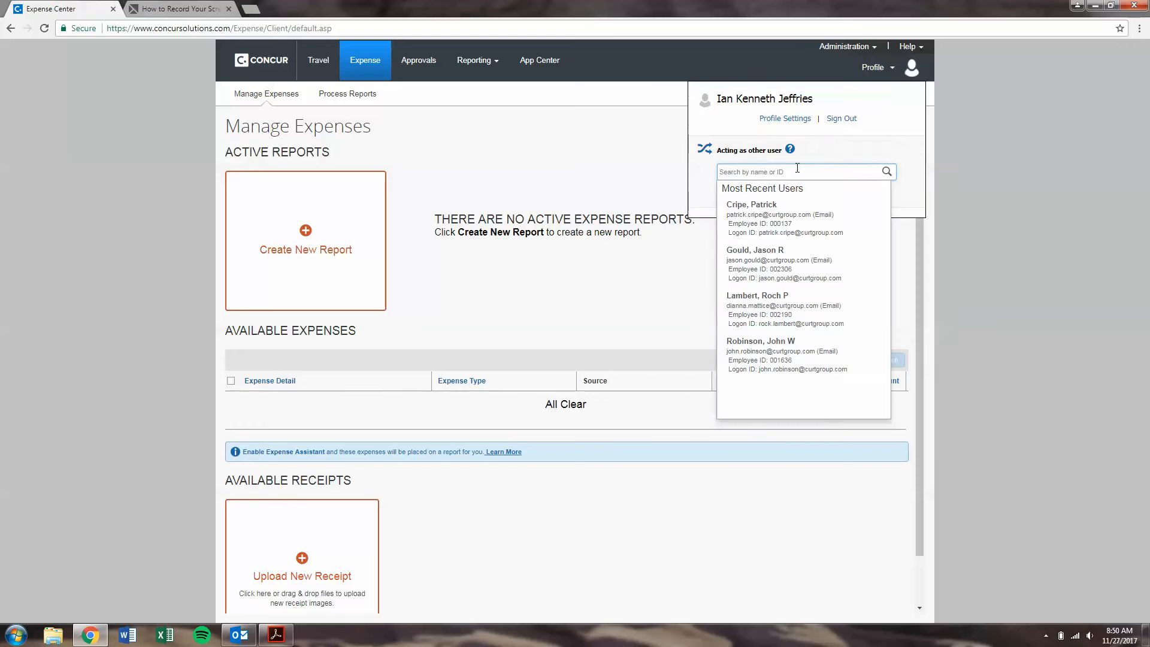
{"action": "left_click", "coordinate": [804, 207]}
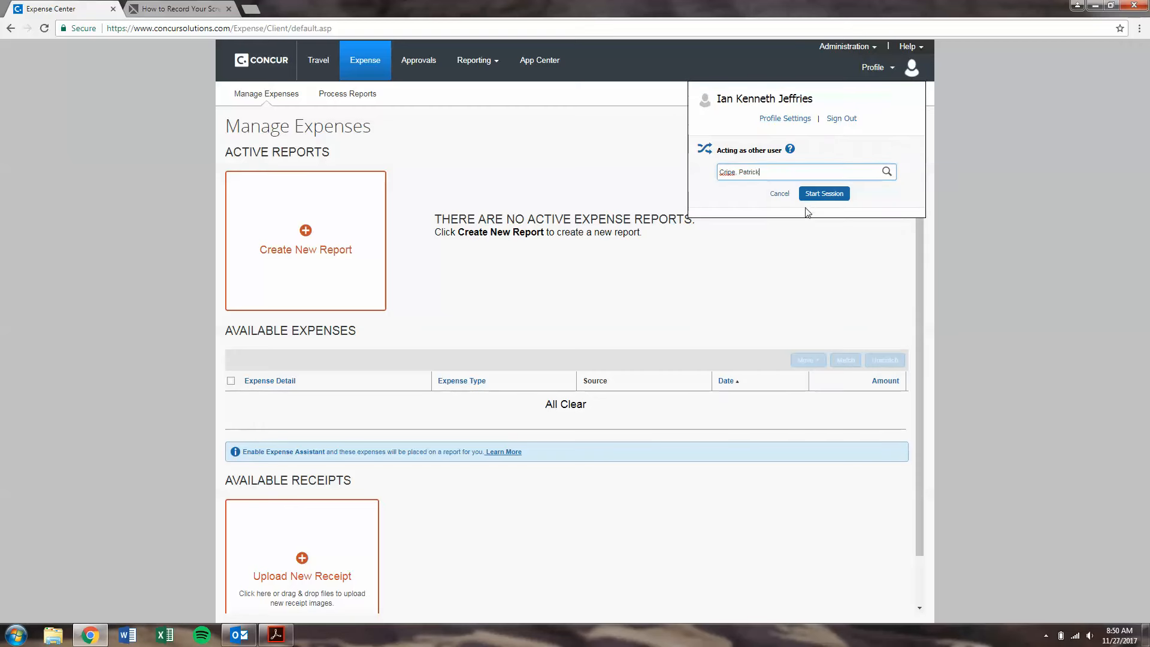
{"action": "left_click", "coordinate": [825, 194]}
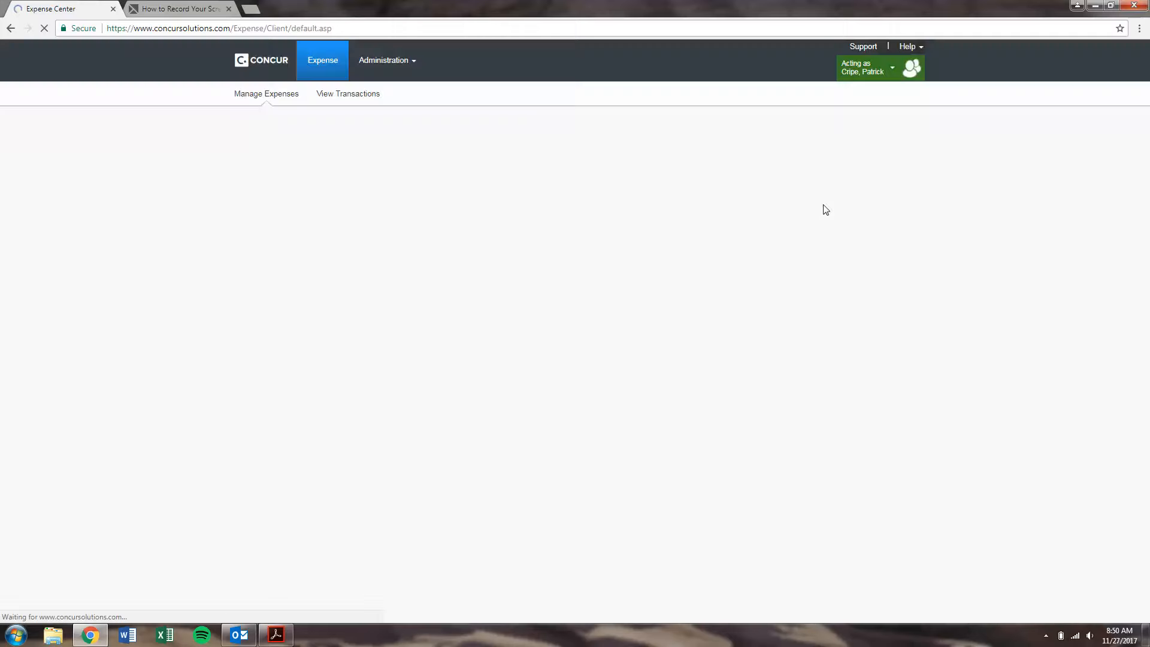
{"action": "scroll", "coordinate": [790, 260], "scroll_direction": "down", "scroll_amount": 1}
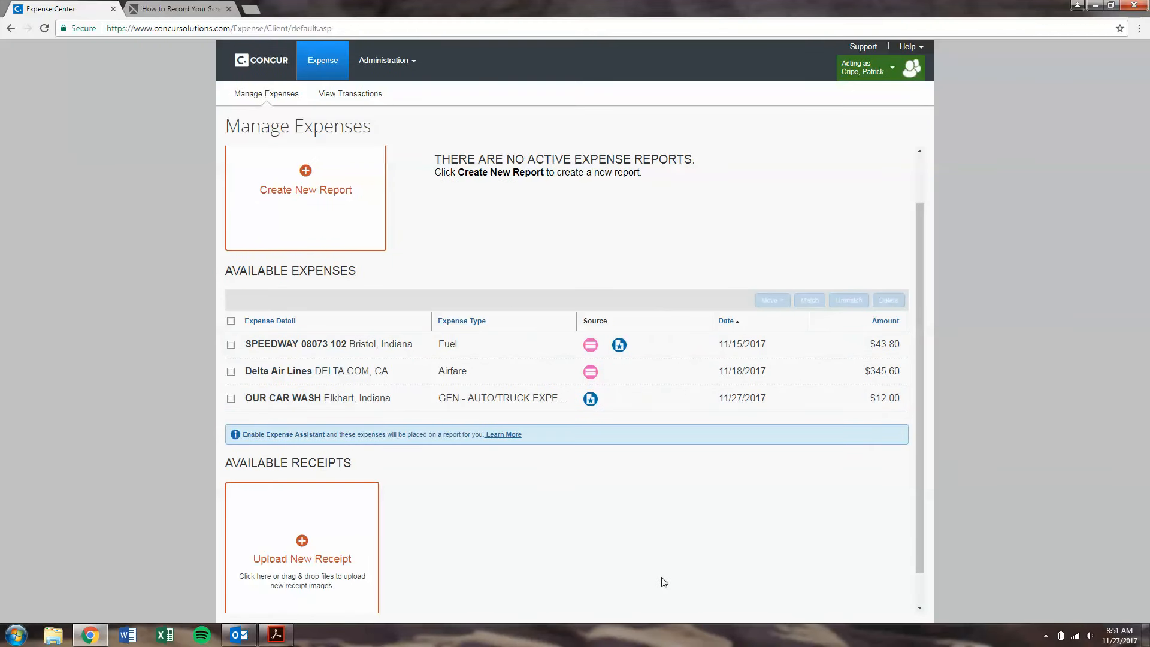
{"action": "scroll", "coordinate": [668, 546], "scroll_direction": "up", "scroll_amount": 1}
{"action": "left_click", "coordinate": [591, 409]}
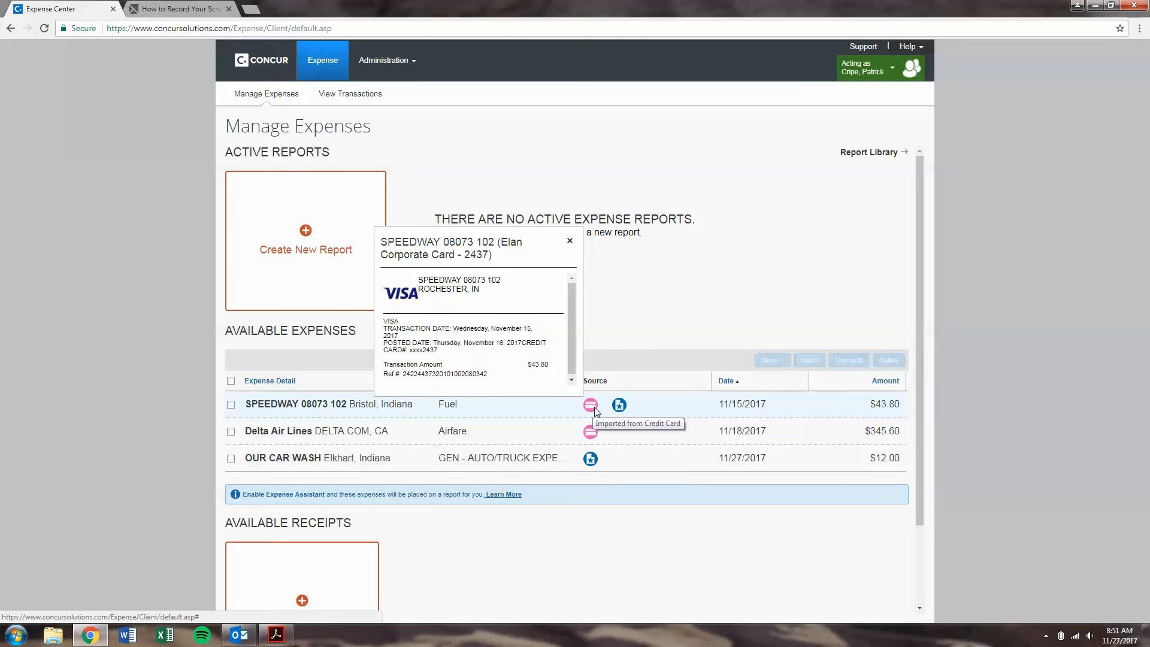
{"action": "left_click", "coordinate": [593, 408]}
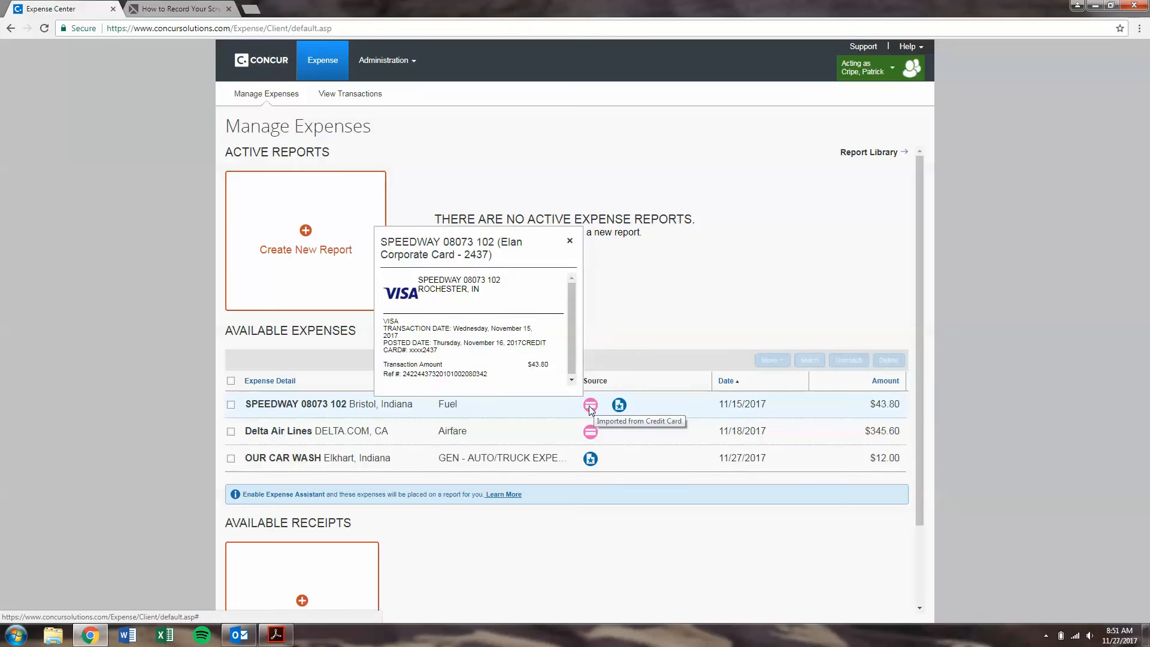
{"action": "left_click", "coordinate": [660, 533]}
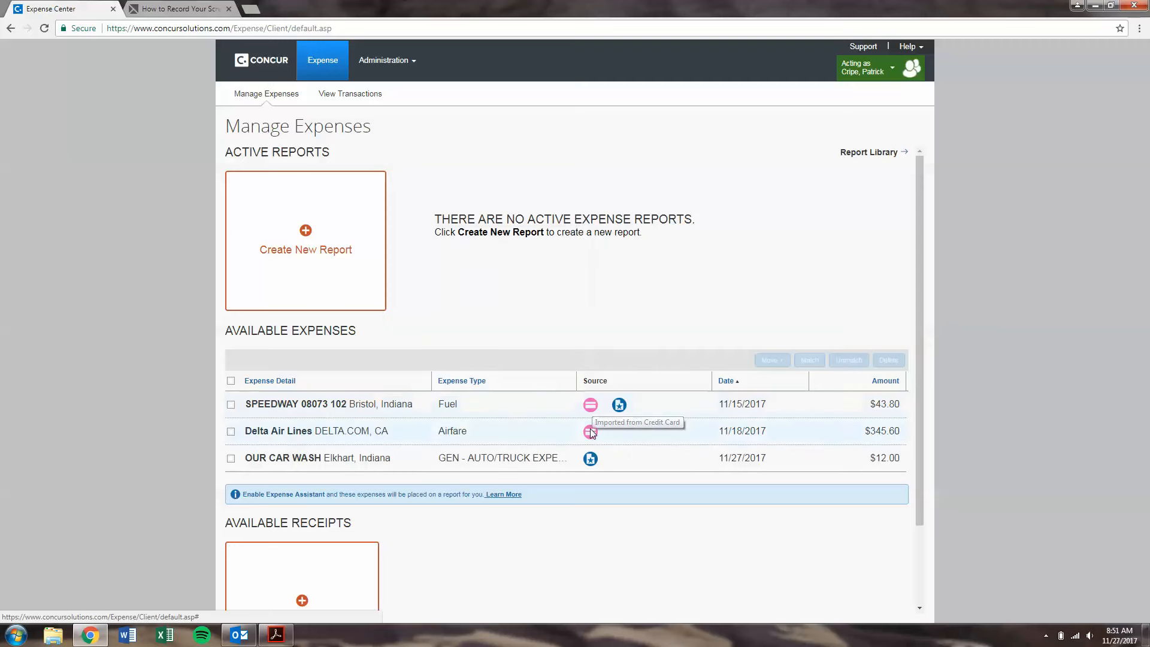
{"action": "left_click", "coordinate": [590, 431]}
{"action": "left_click", "coordinate": [663, 507]}
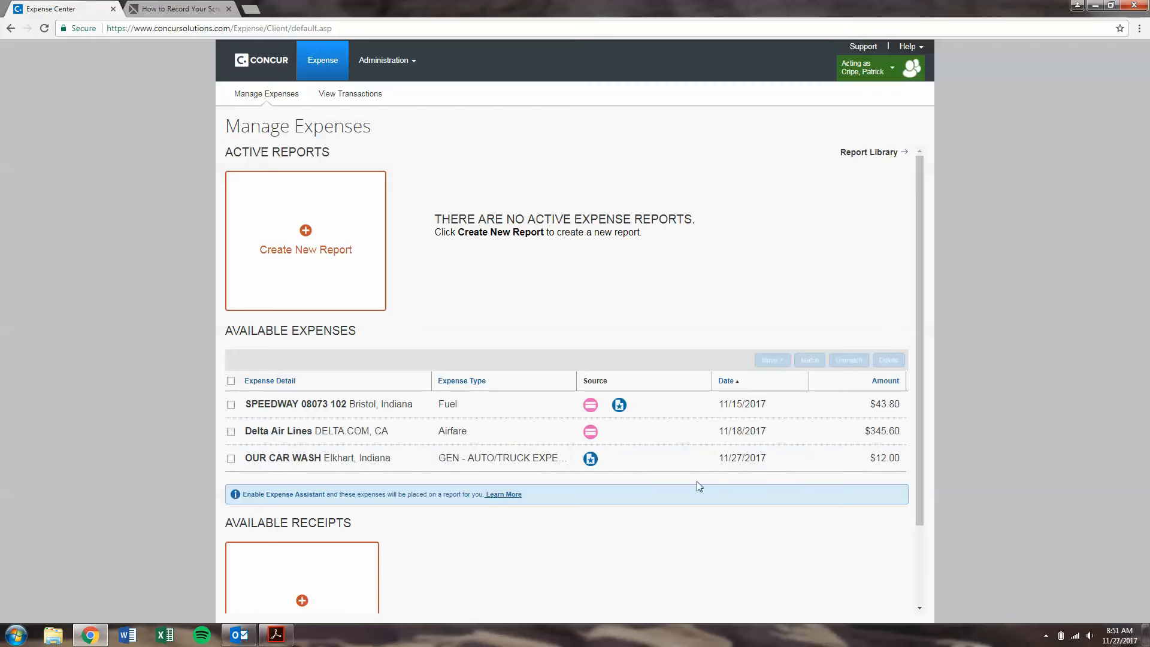
{"action": "left_click", "coordinate": [592, 433]}
{"action": "left_click", "coordinate": [1118, 635]}
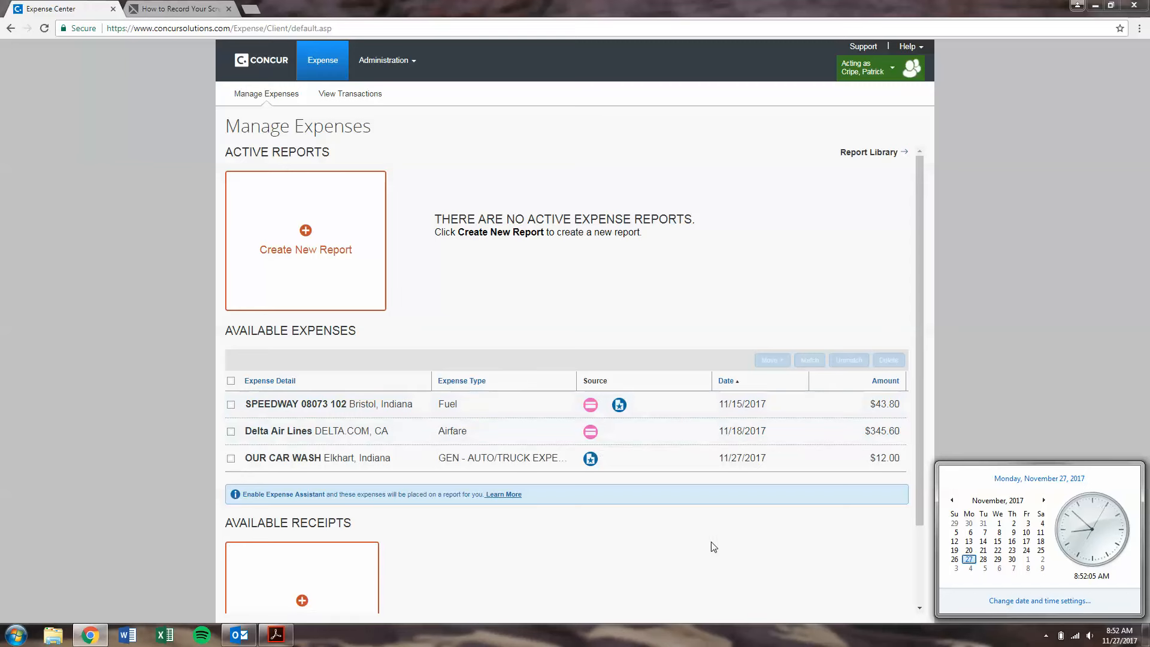
{"action": "left_click", "coordinate": [713, 557]}
{"action": "scroll", "coordinate": [700, 521], "scroll_direction": "down", "scroll_amount": 1}
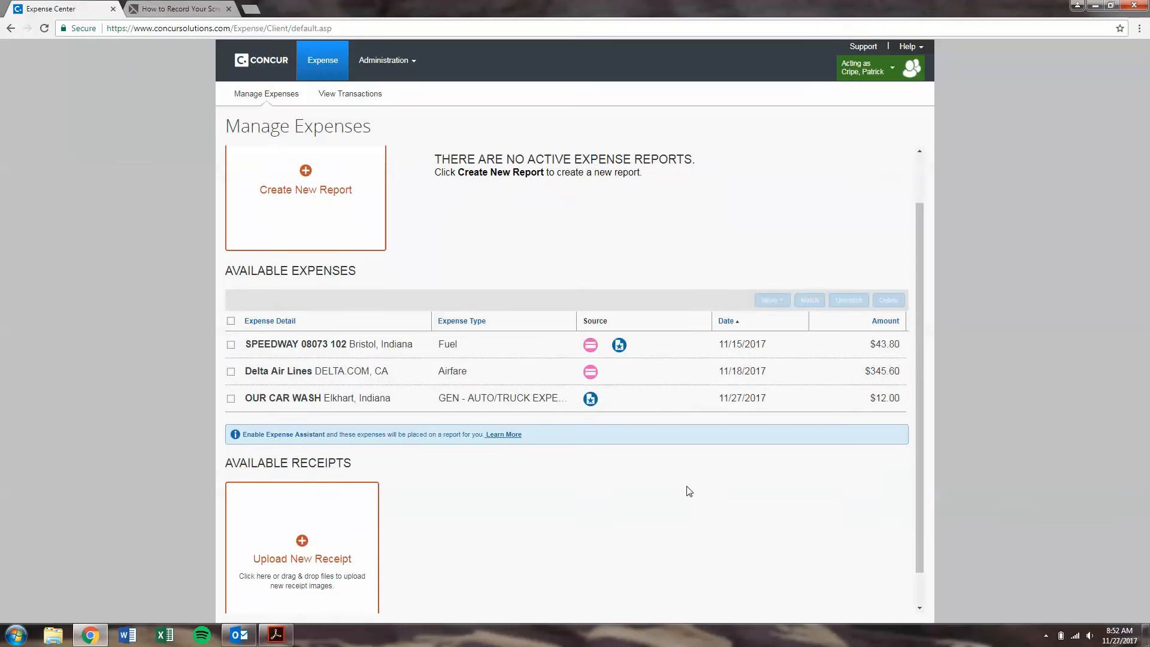
{"action": "left_click", "coordinate": [590, 400]}
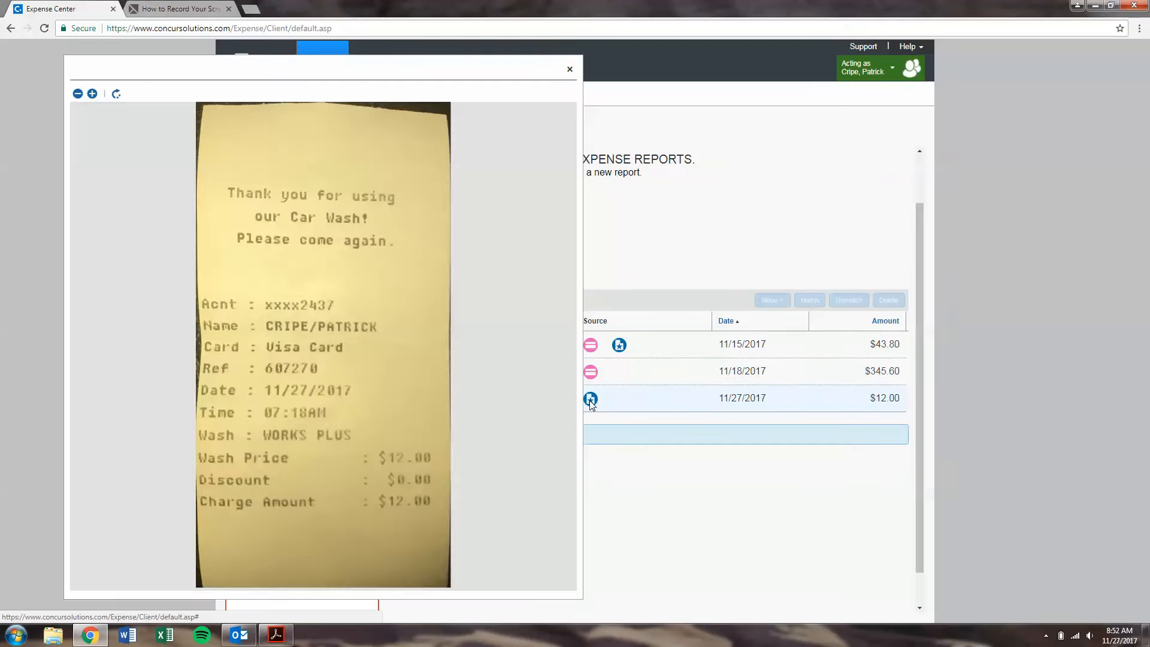
{"action": "left_click", "coordinate": [589, 400]}
{"action": "left_click", "coordinate": [619, 346]}
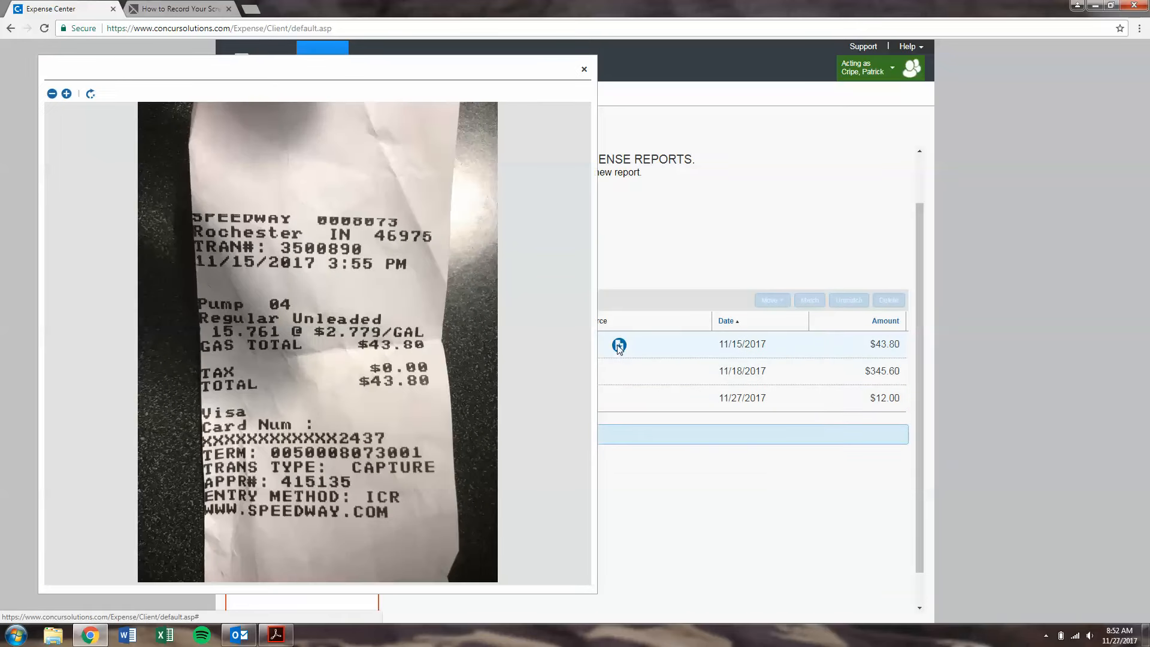
{"action": "left_click", "coordinate": [699, 526]}
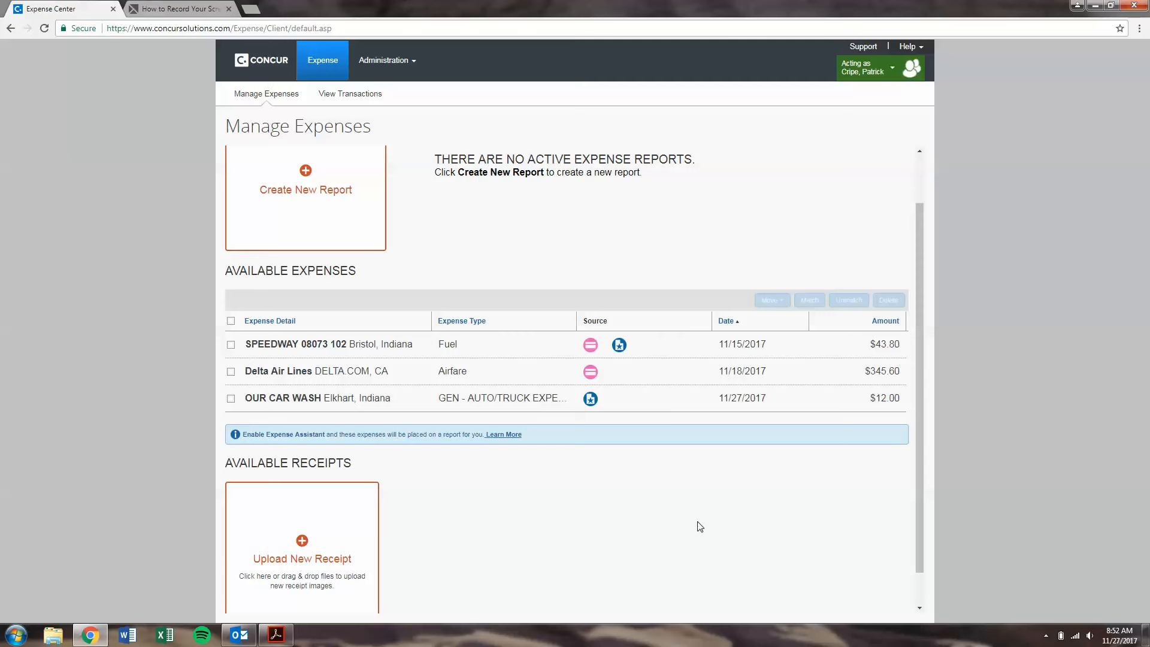
{"action": "left_click", "coordinate": [594, 402]}
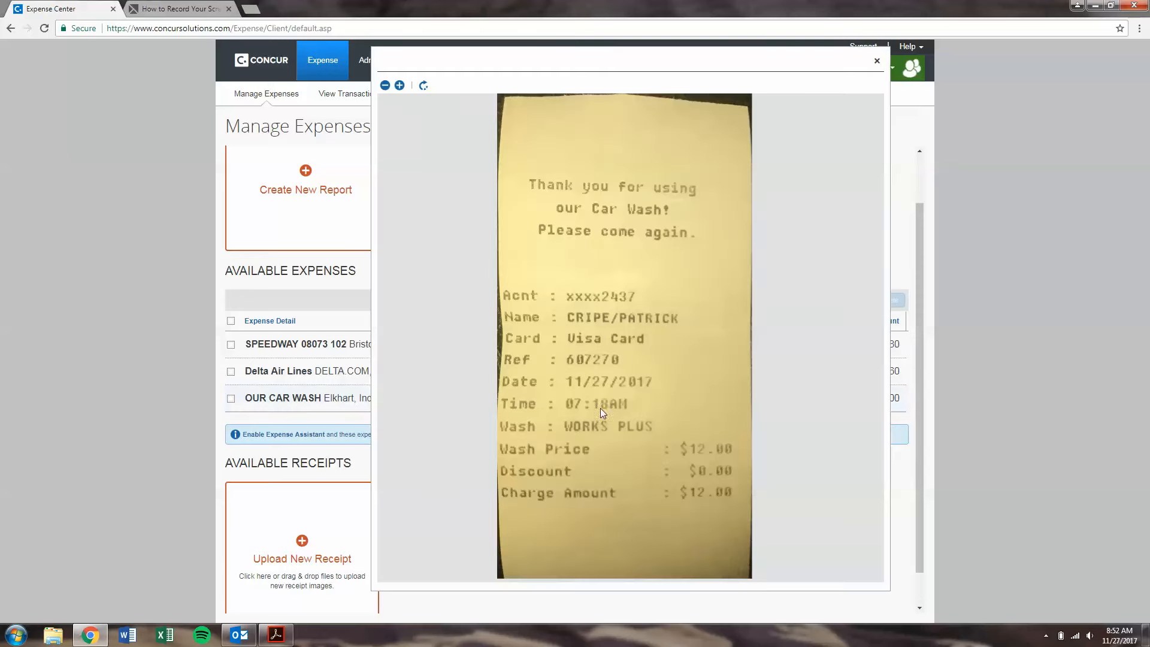
{"action": "left_click", "coordinate": [320, 405]}
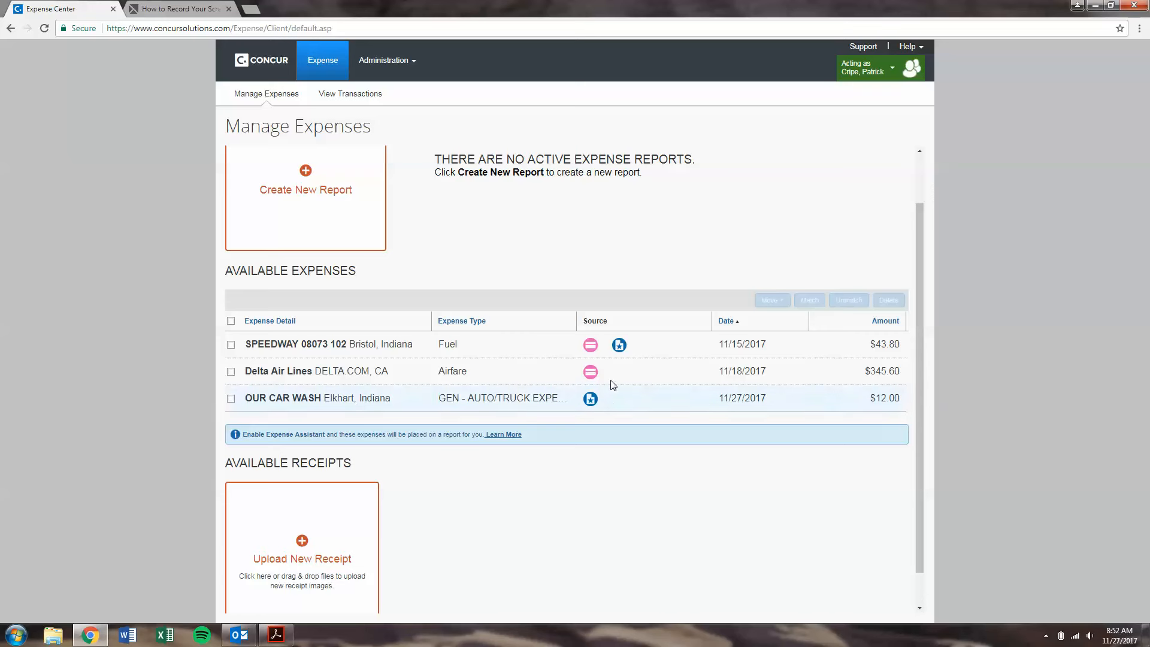
{"action": "left_click", "coordinate": [591, 351]}
{"action": "left_click", "coordinate": [620, 346]}
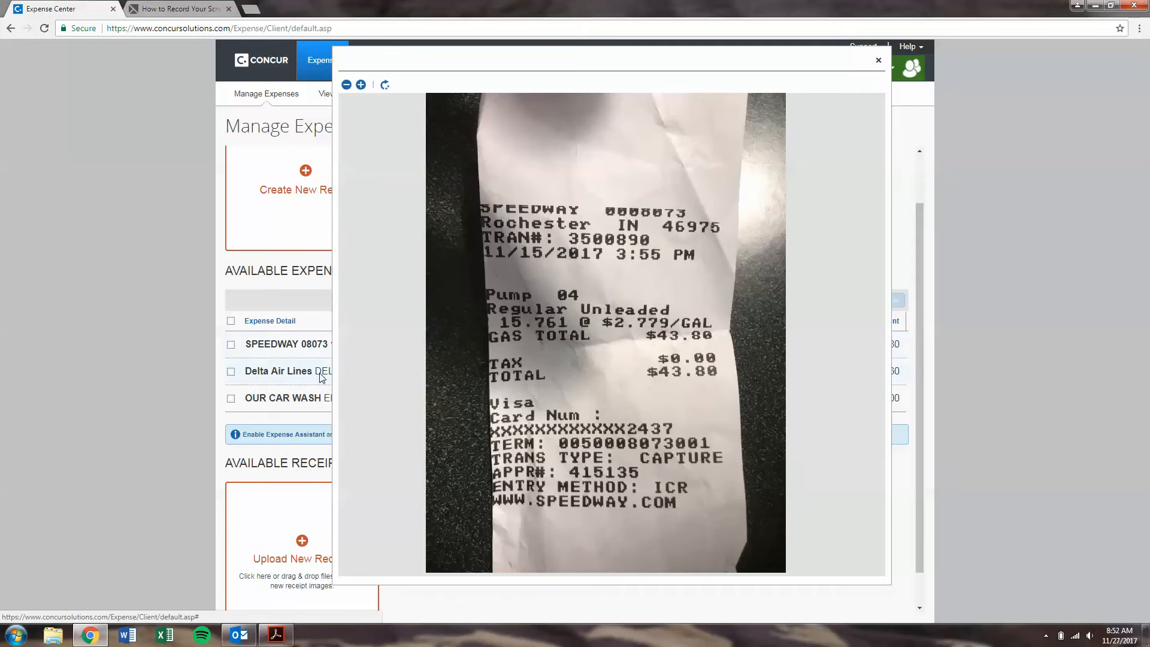
{"action": "left_click", "coordinate": [877, 60]}
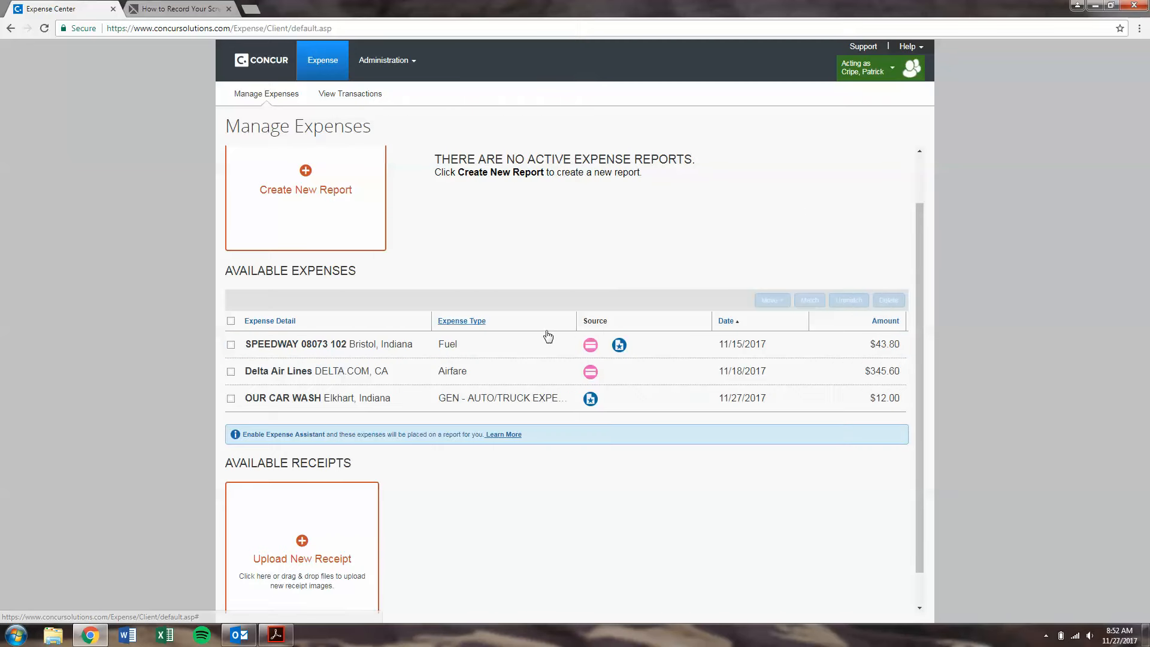
{"action": "left_click", "coordinate": [595, 349]}
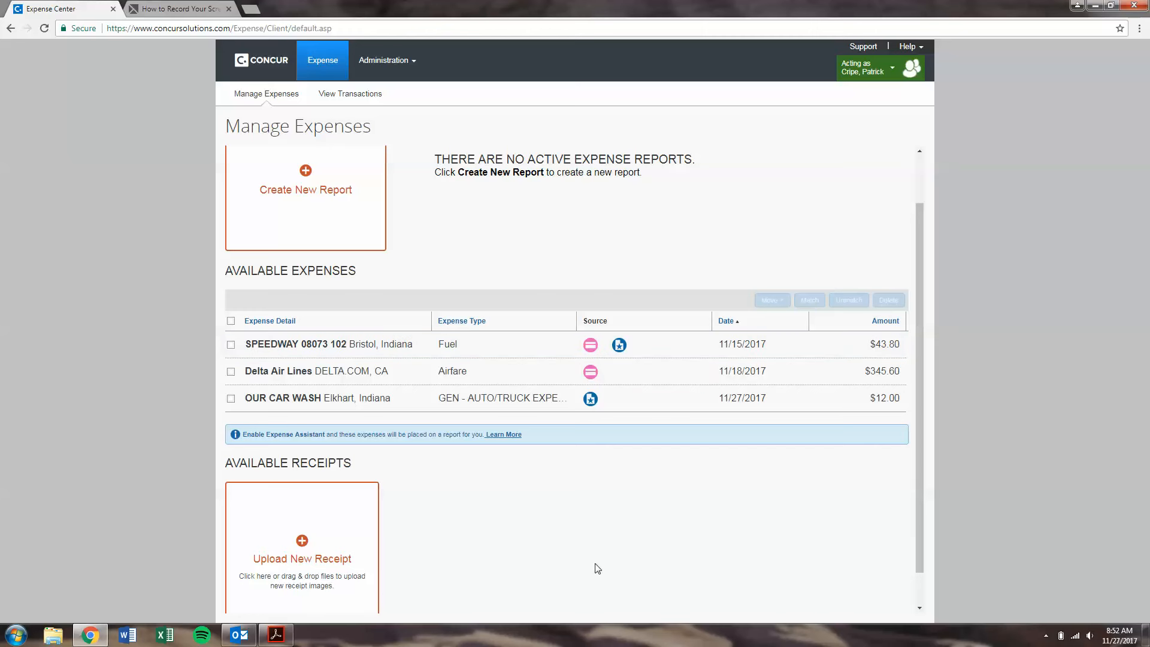
{"action": "scroll", "coordinate": [592, 516], "scroll_direction": "down", "scroll_amount": 1}
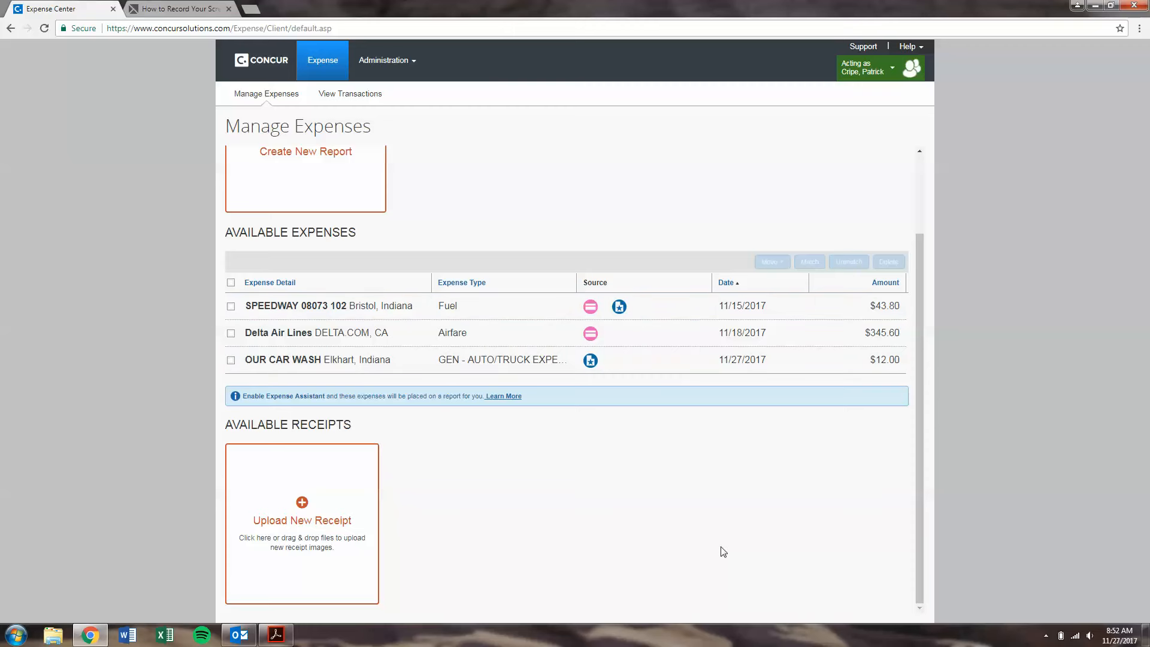
{"action": "scroll", "coordinate": [639, 393], "scroll_direction": "up", "scroll_amount": 2}
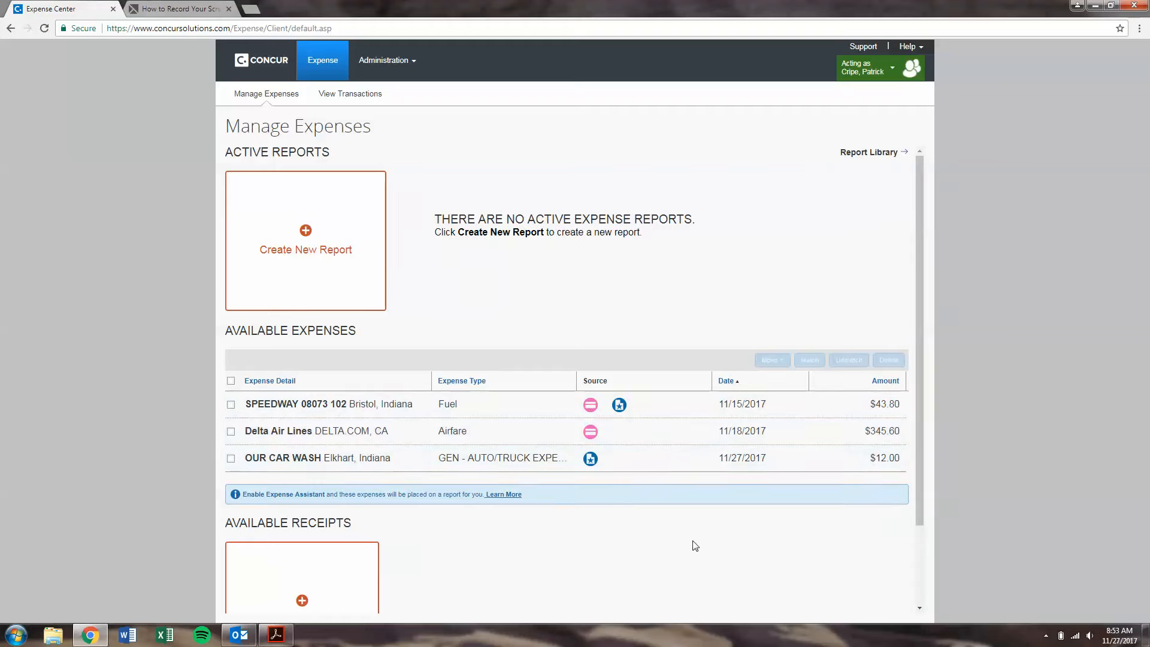
Step: Create a new report and name it '11.27.17 Report'
{"action": "left_click", "coordinate": [351, 254]}
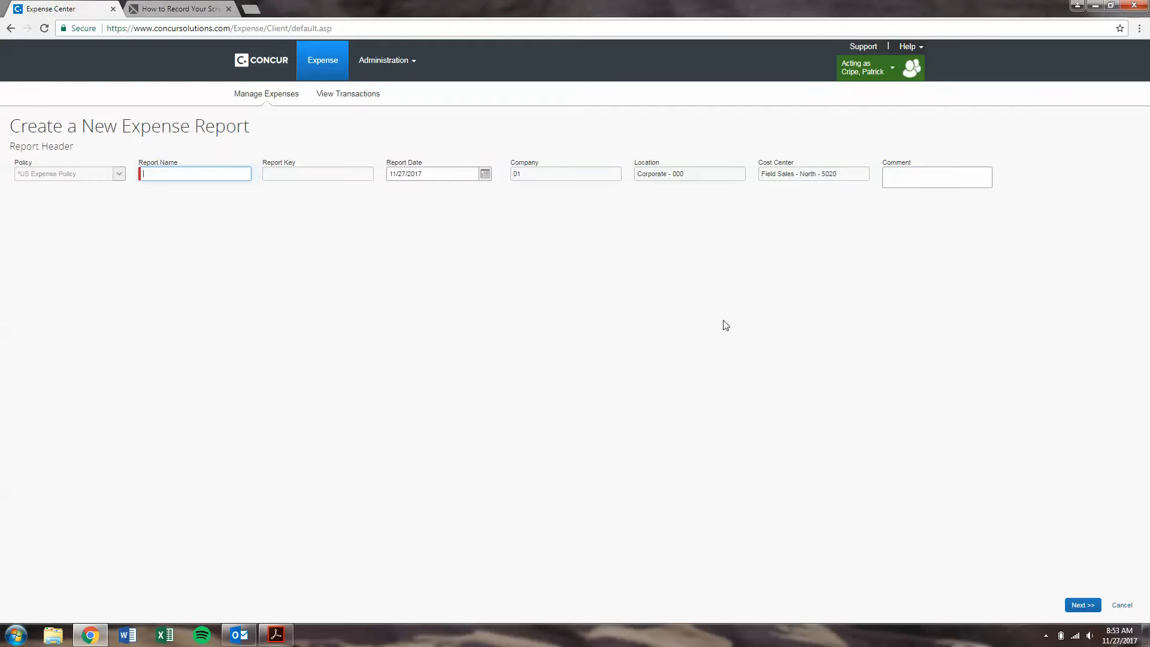
{"action": "left_click", "coordinate": [199, 174]}
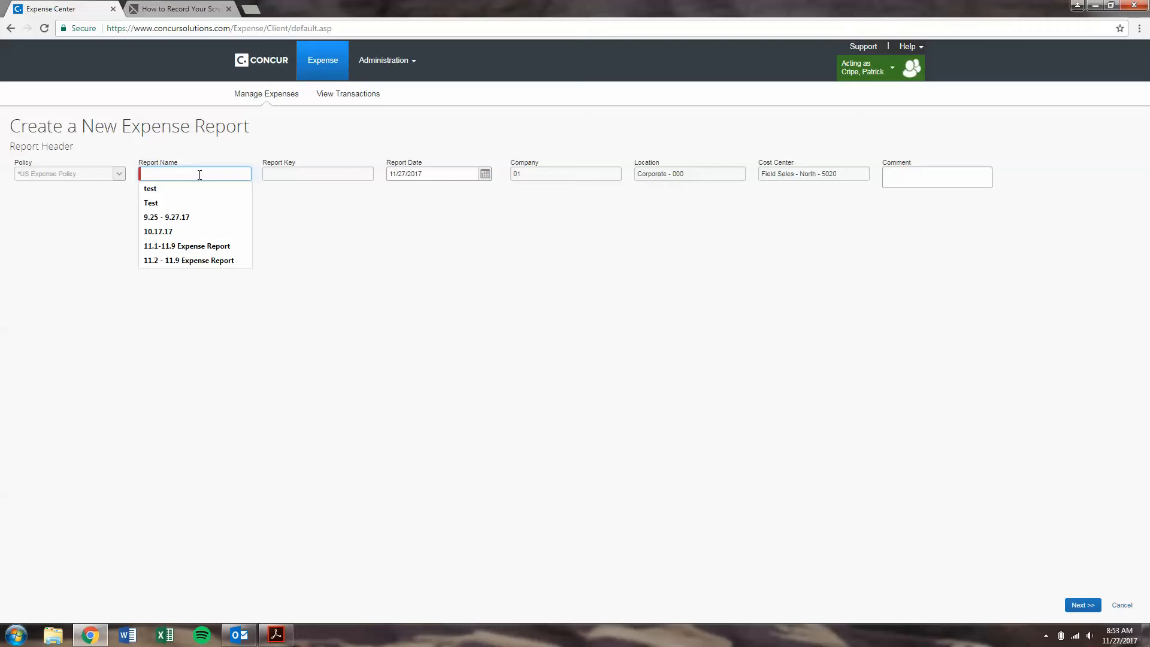
{"action": "type", "text": "11"}
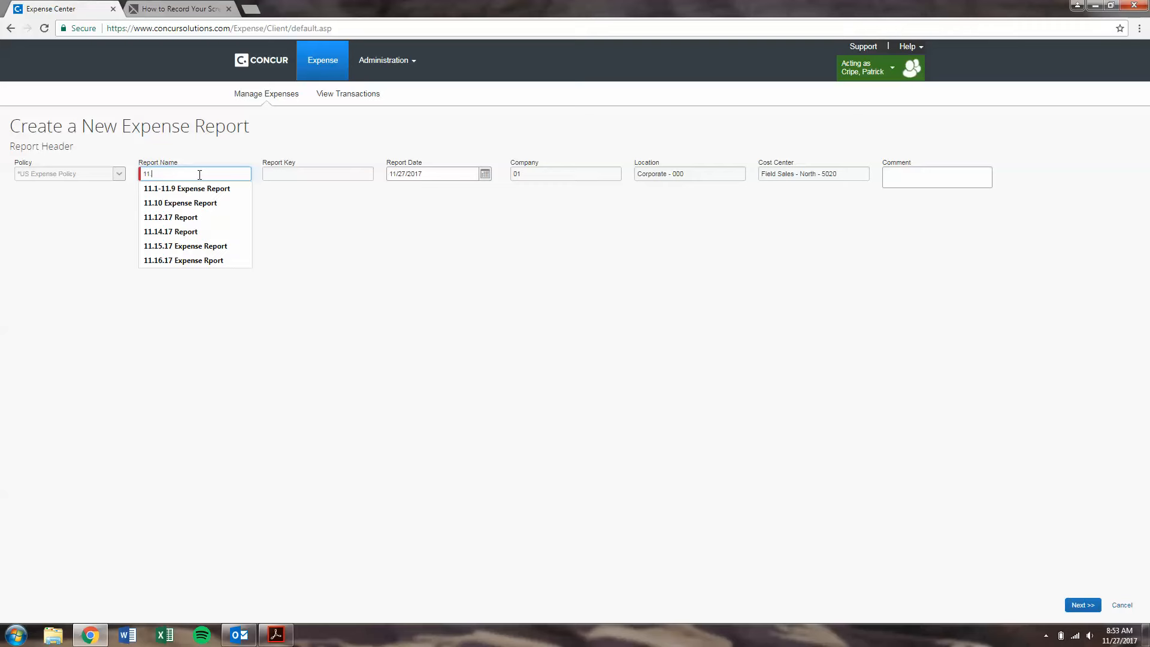
{"action": "type", "text": ".27.17 Report"}
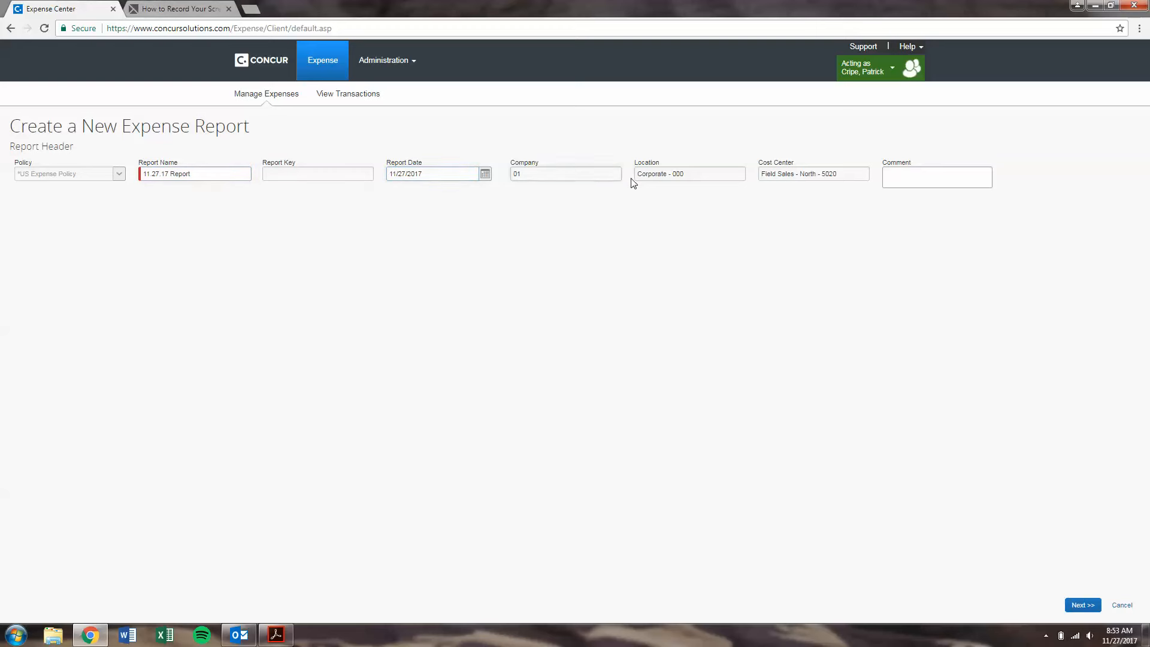
{"action": "left_click", "coordinate": [774, 179]}
Step: Create the report and move the $43.80 Speedway fuel expense into it
{"action": "left_click", "coordinate": [1095, 605]}
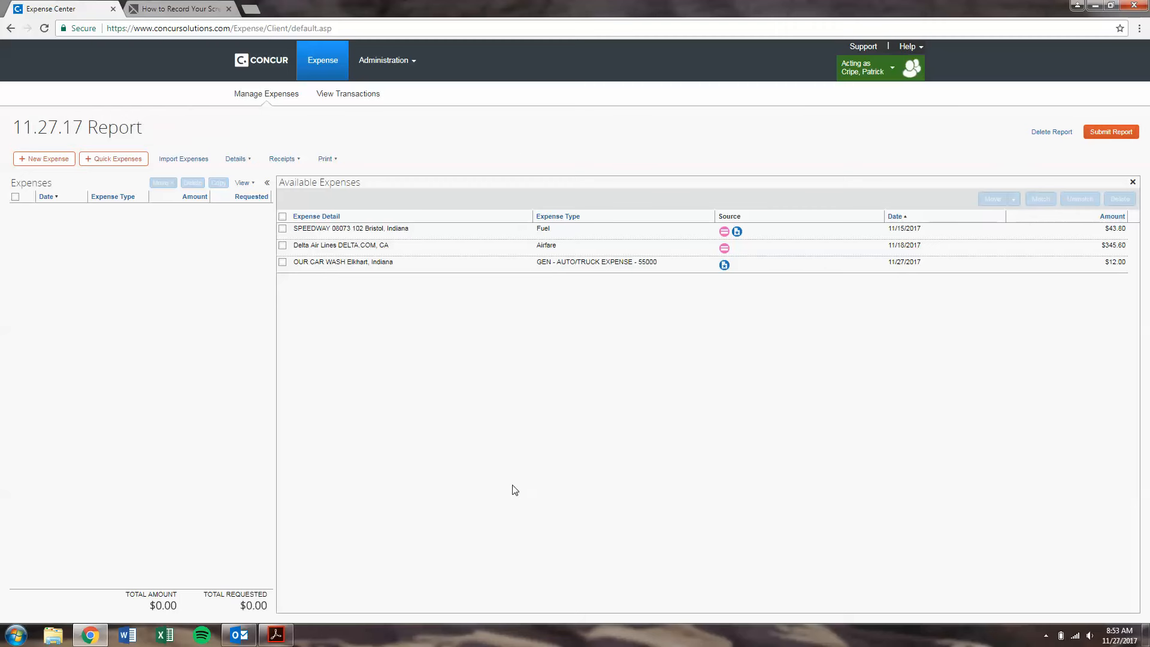
{"action": "left_click", "coordinate": [282, 229]}
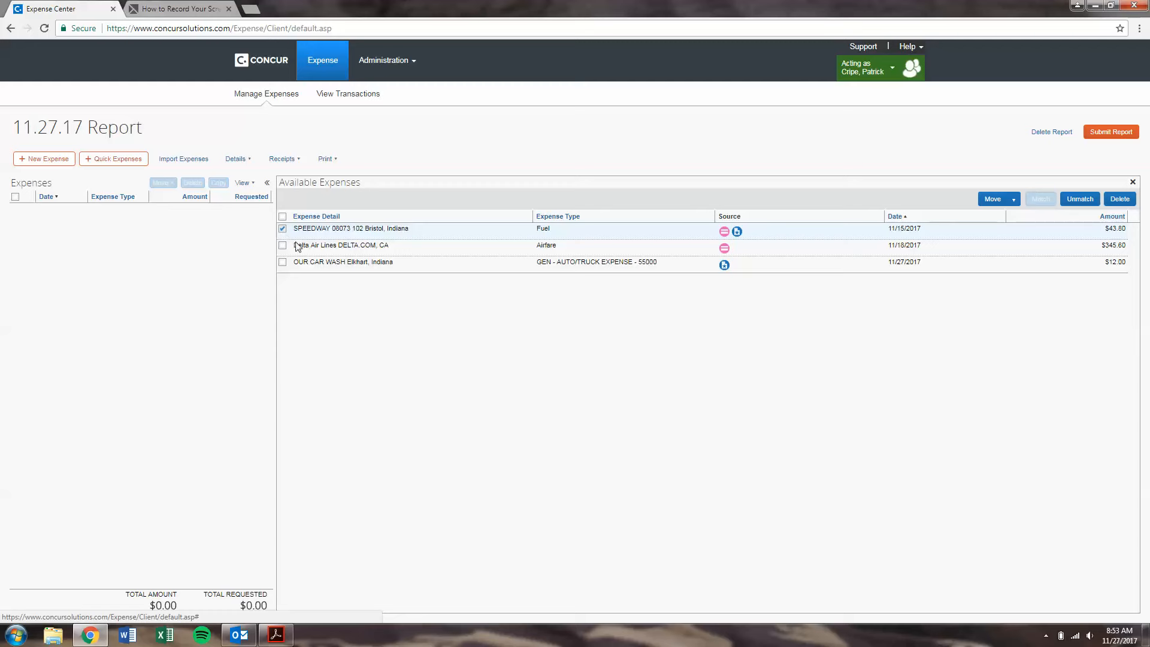
{"action": "left_click", "coordinate": [285, 245]}
{"action": "left_click", "coordinate": [282, 262]}
{"action": "left_click", "coordinate": [283, 246]}
{"action": "left_click", "coordinate": [283, 262]}
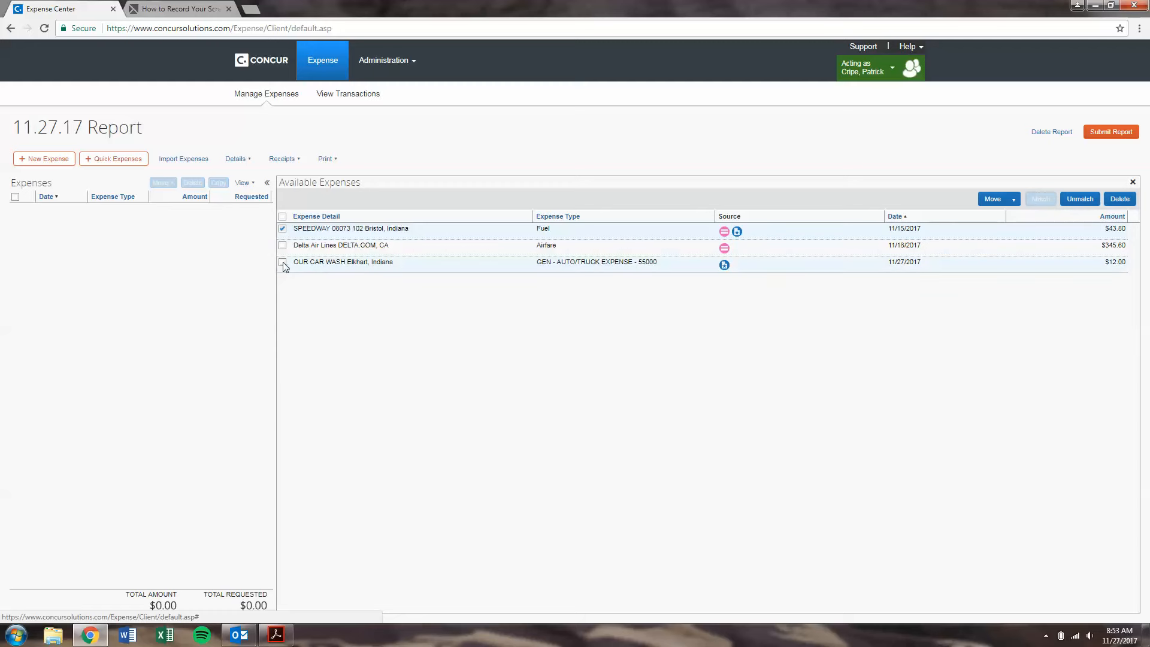
{"action": "left_click", "coordinate": [1012, 199]}
{"action": "left_click", "coordinate": [1016, 214]}
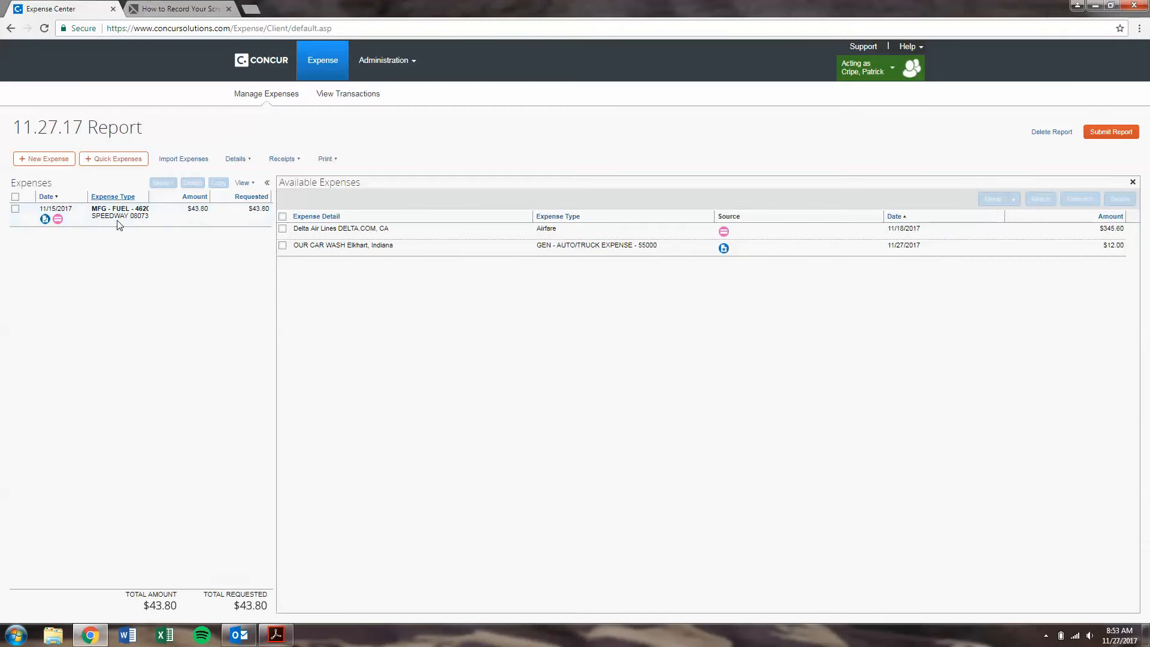
{"action": "left_click", "coordinate": [171, 216]}
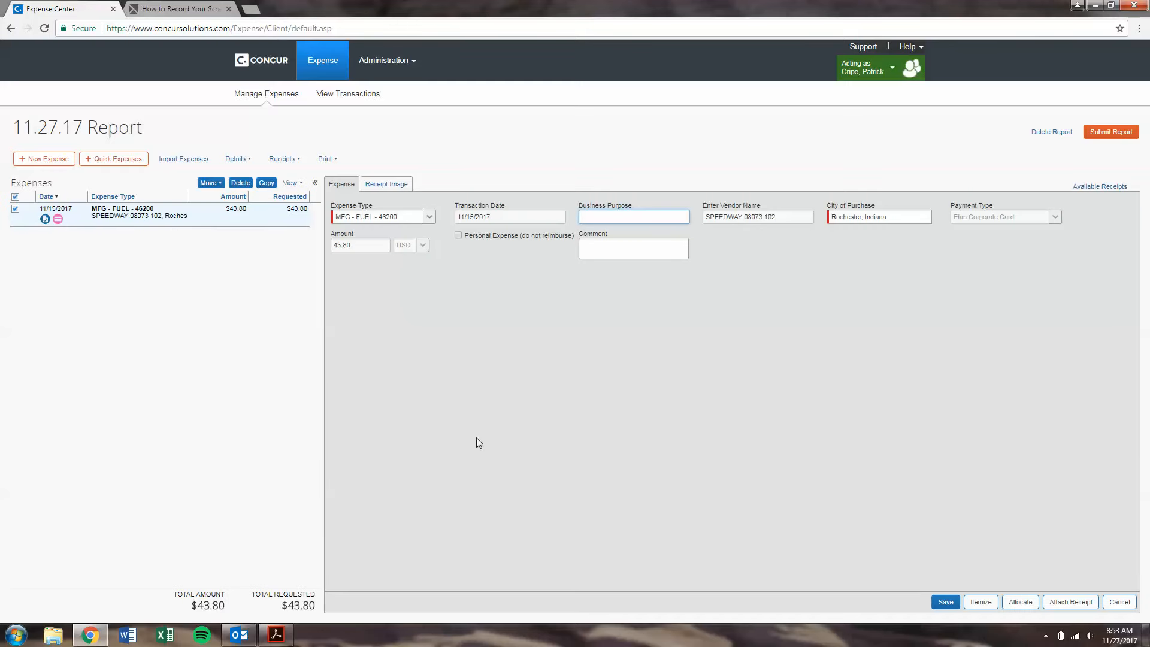
Step: Set the Speedway expense type to GEN - FUEL - 54900 after checking its receipt image
{"action": "left_click", "coordinate": [430, 217]}
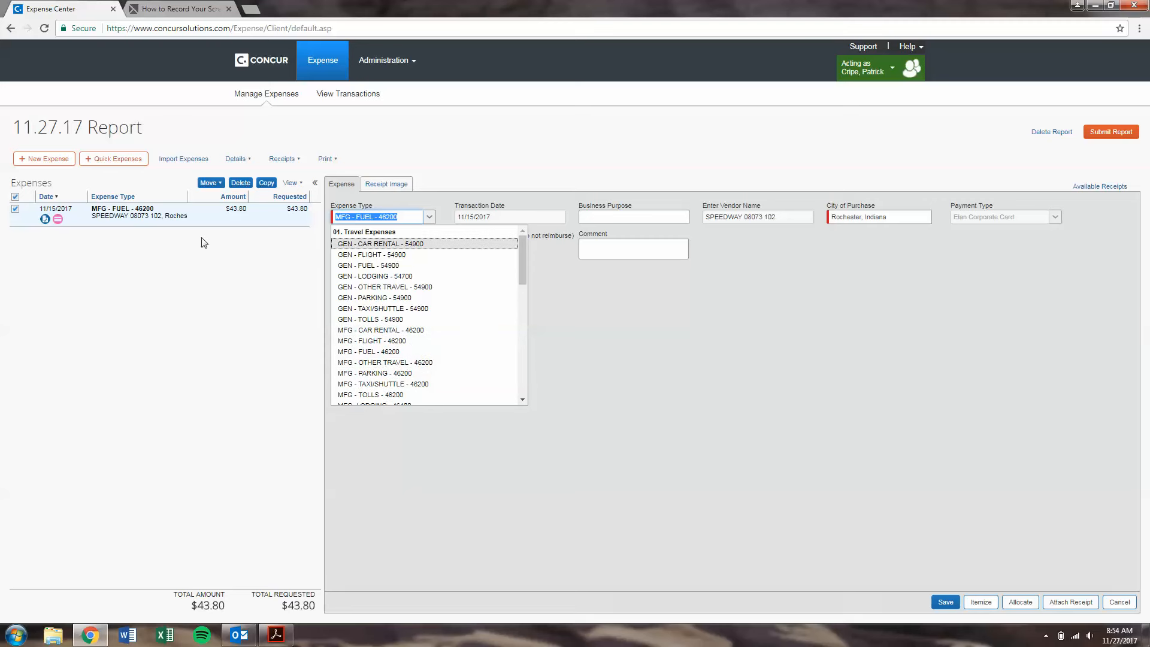
{"action": "left_click", "coordinate": [44, 219]}
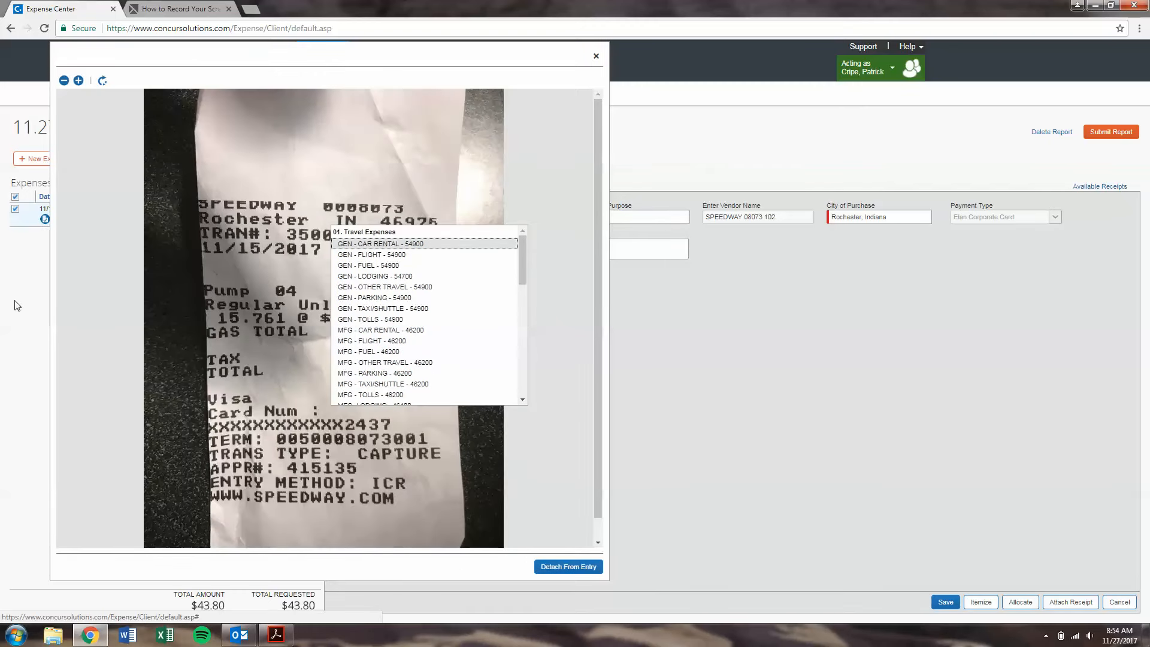
{"action": "mouse_move", "coordinate": [520, 258]}
{"action": "left_mouse_down"}
{"action": "mouse_move", "coordinate": [523, 397]}
{"action": "mouse_move", "coordinate": [531, 246]}
{"action": "left_mouse_up"}
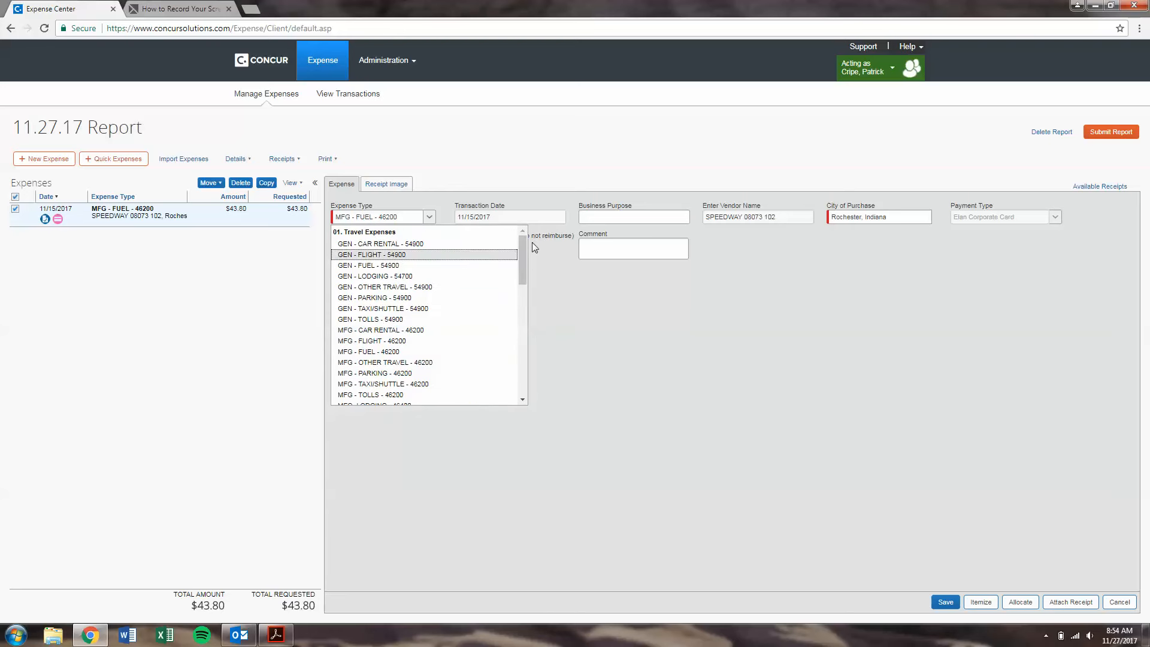
{"action": "left_click", "coordinate": [385, 266]}
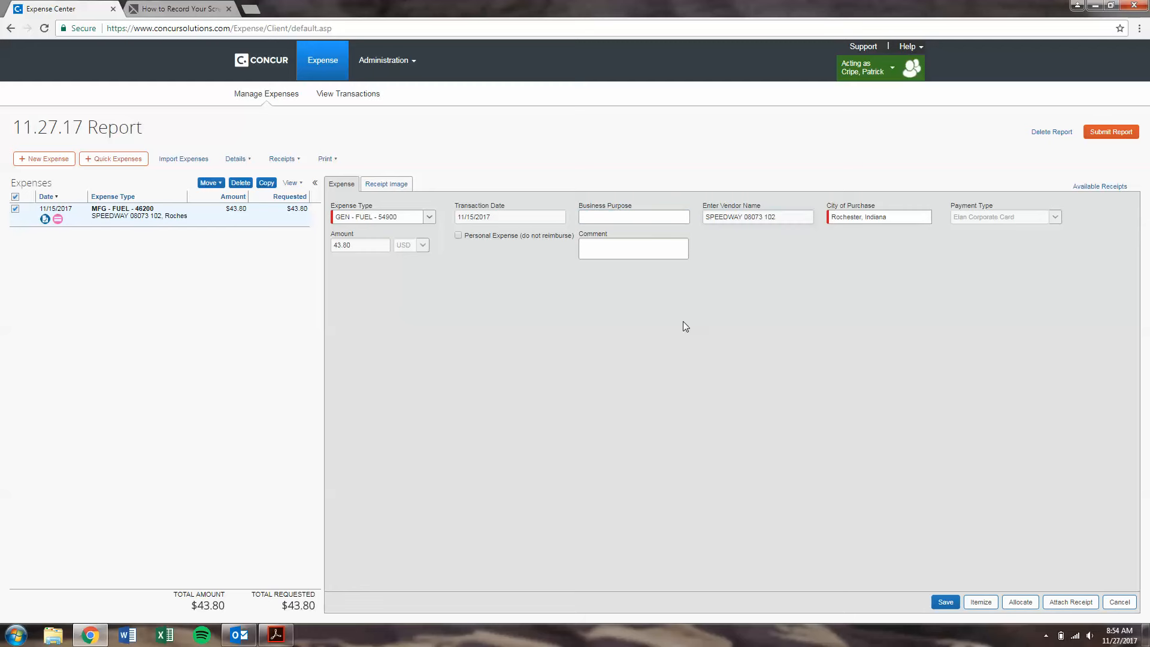
Step: Enter business purpose 'Gas to meeting' and city Chicago, Illinois, then review the receipt image
{"action": "left_click", "coordinate": [622, 219]}
{"action": "left_click", "coordinate": [879, 219]}
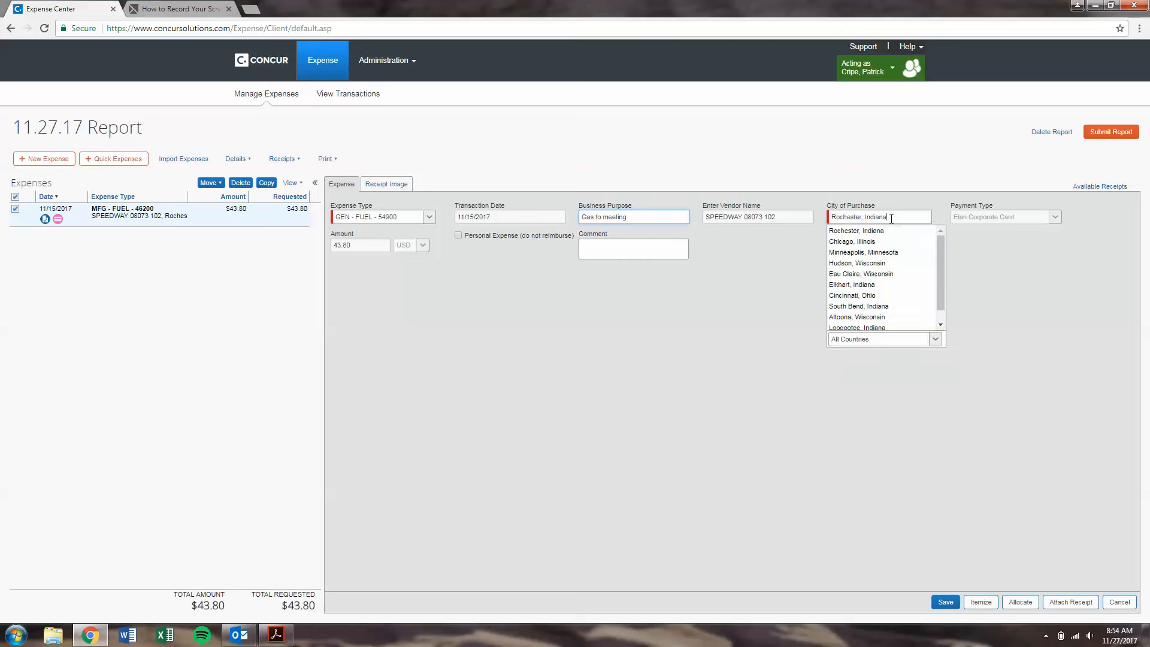
{"action": "scroll", "coordinate": [939, 251], "scroll_direction": "down", "scroll_amount": 3}
{"action": "scroll", "coordinate": [943, 258], "scroll_direction": "up", "scroll_amount": 3}
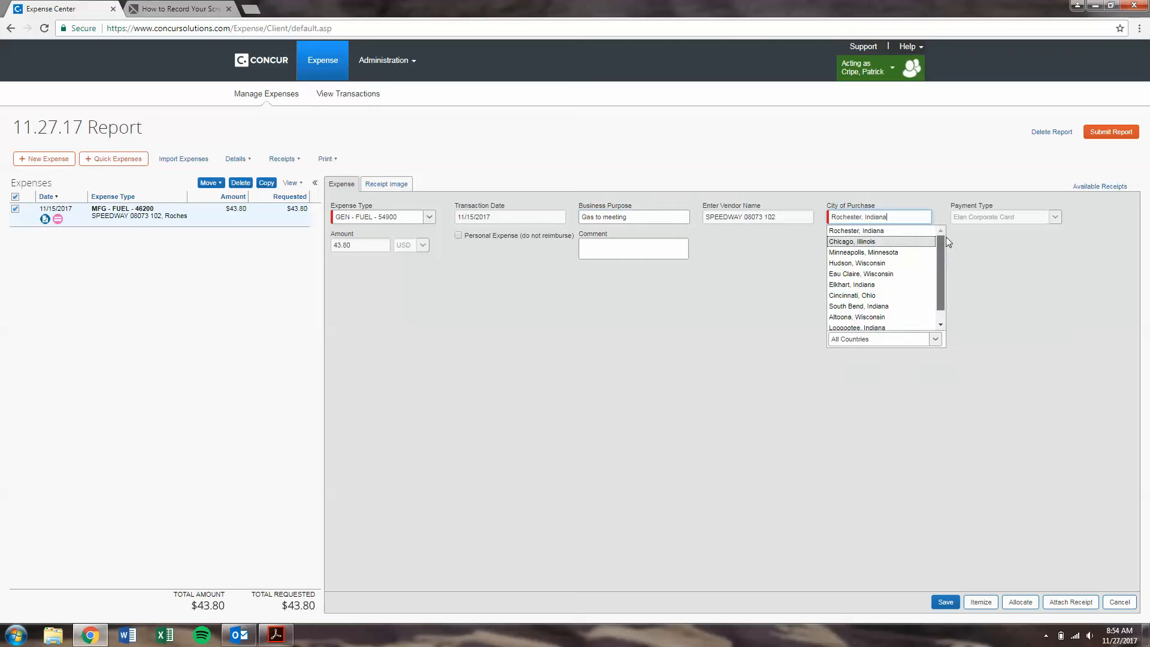
{"action": "left_click", "coordinate": [880, 239]}
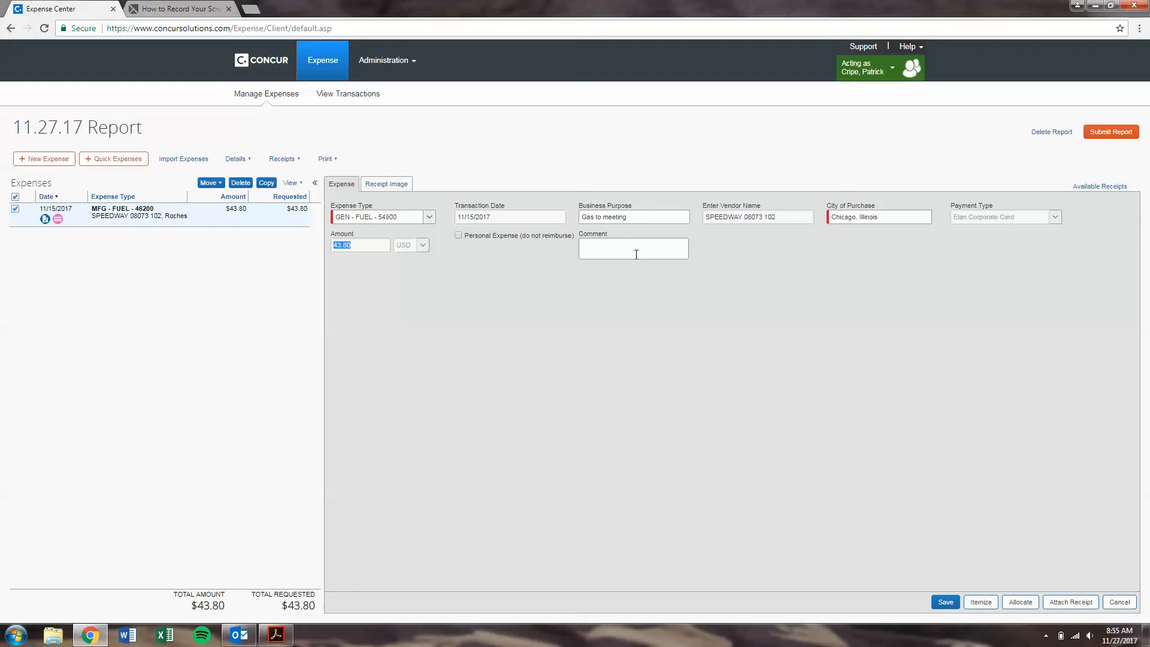
{"action": "left_click", "coordinate": [396, 183]}
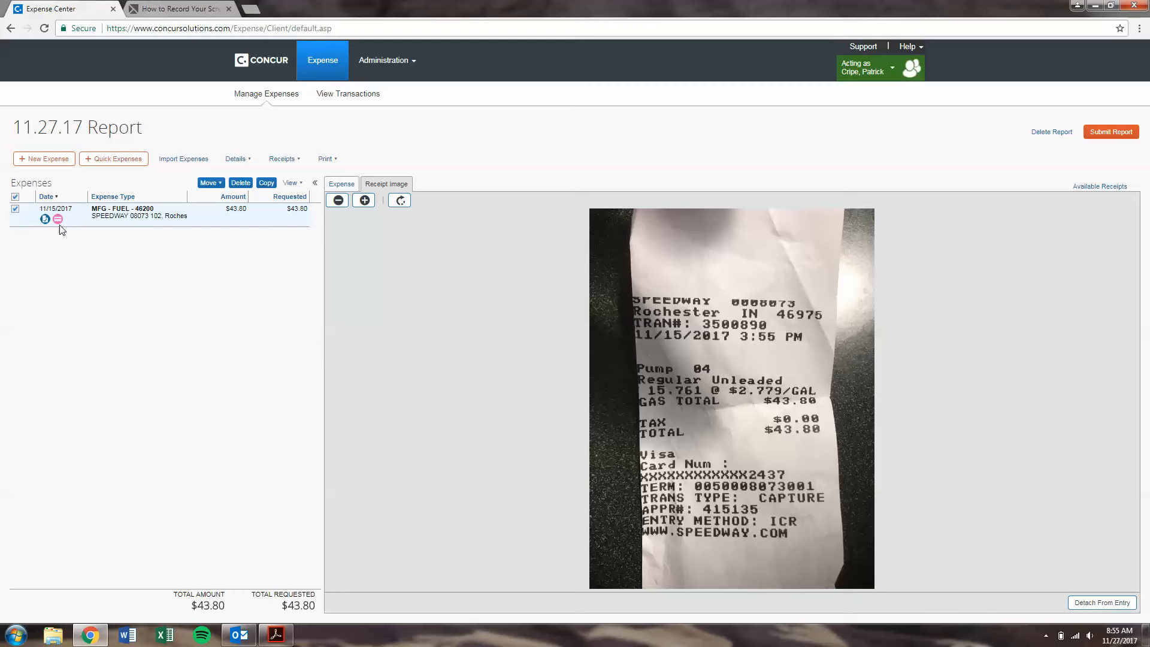
{"action": "left_click", "coordinate": [352, 186]}
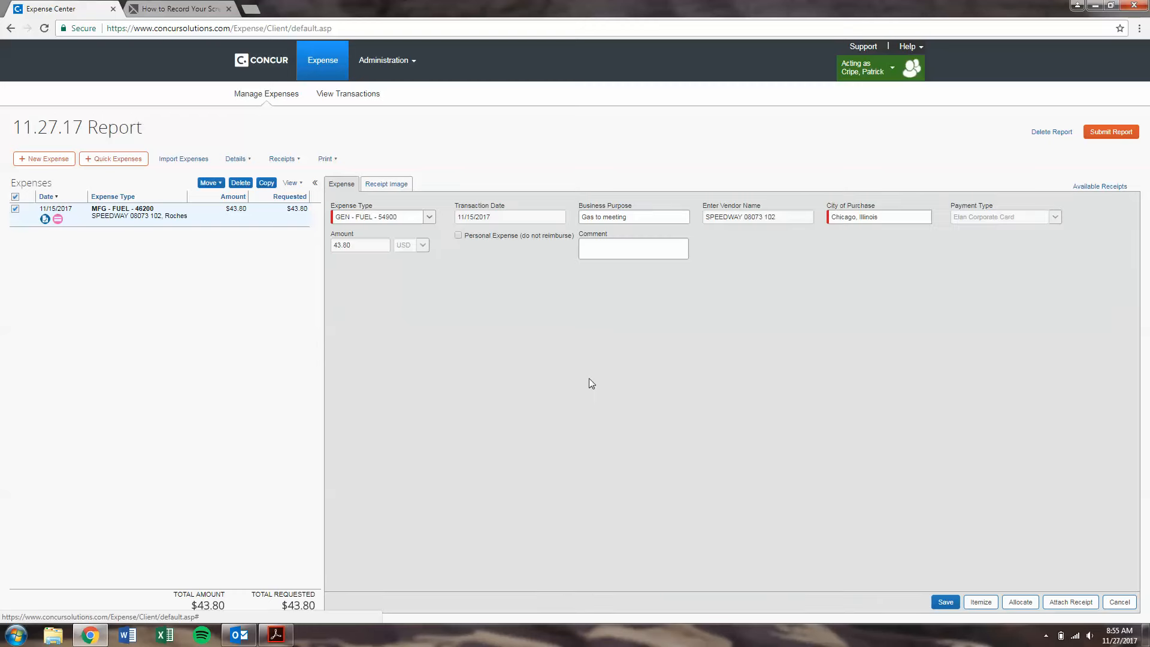
Step: Save the fuel expense and move the $345.60 Delta Air Lines airfare into the report
{"action": "left_click", "coordinate": [944, 602]}
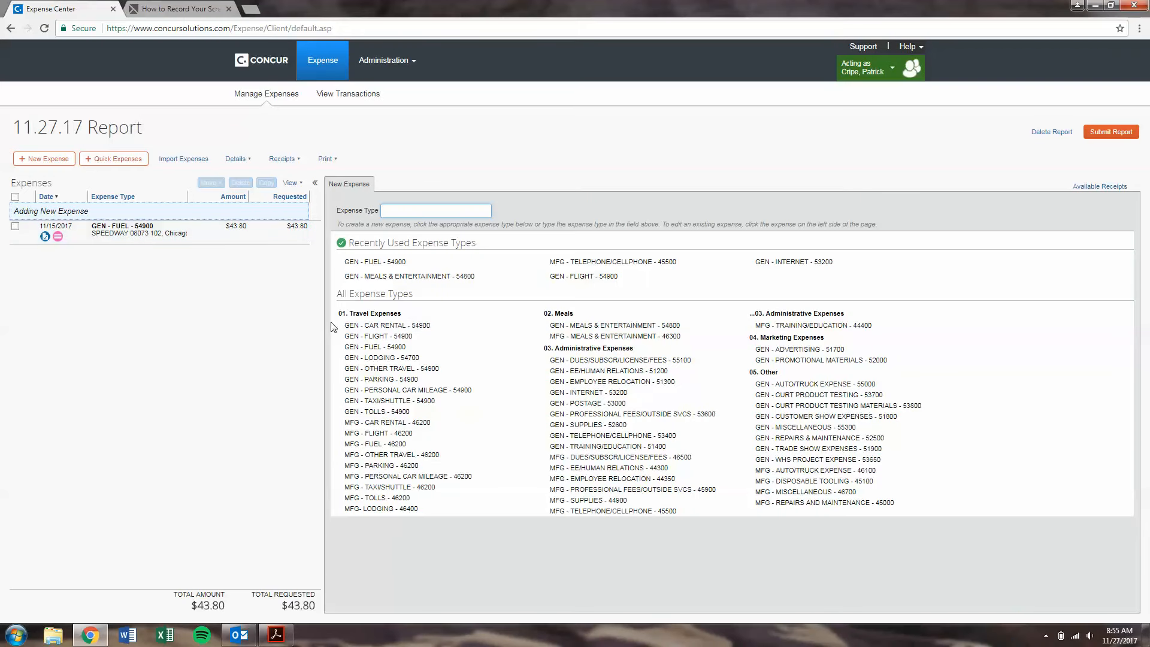
{"action": "left_click", "coordinate": [186, 160]}
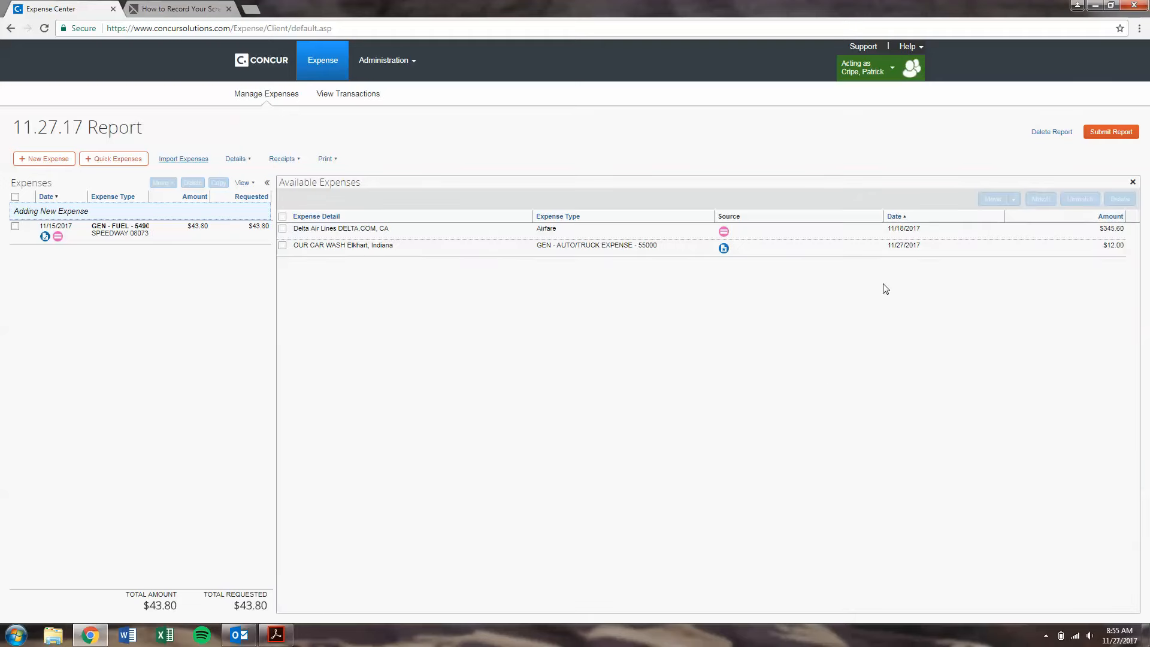
{"action": "left_click", "coordinate": [282, 228]}
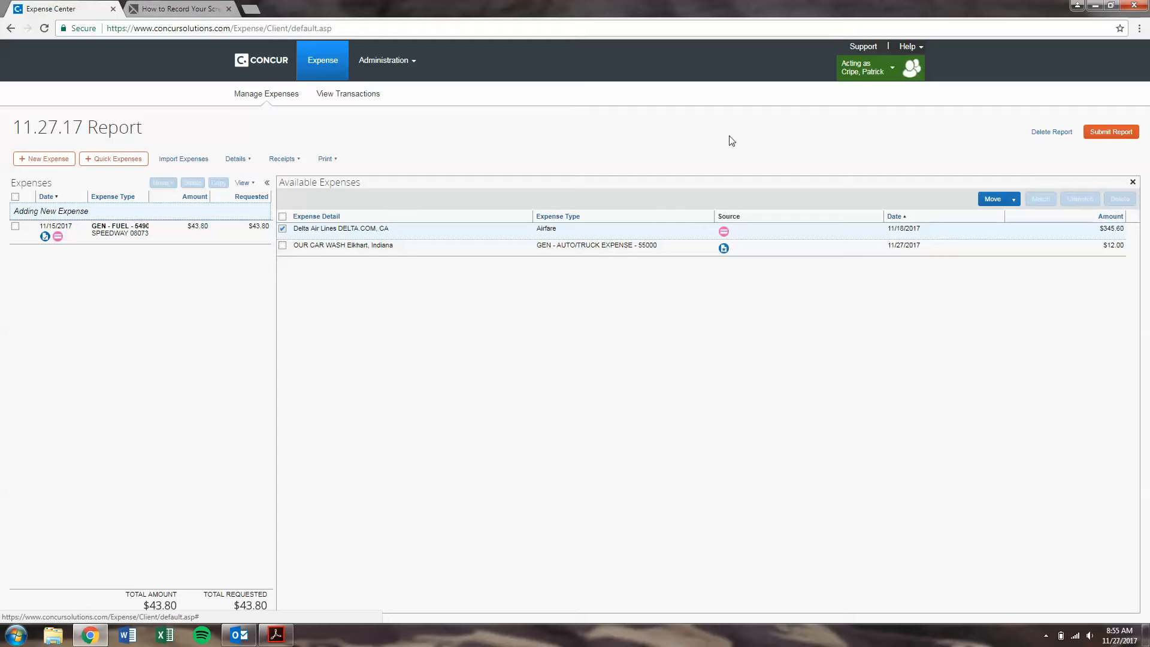
{"action": "left_click", "coordinate": [1013, 200]}
{"action": "left_click", "coordinate": [1016, 217]}
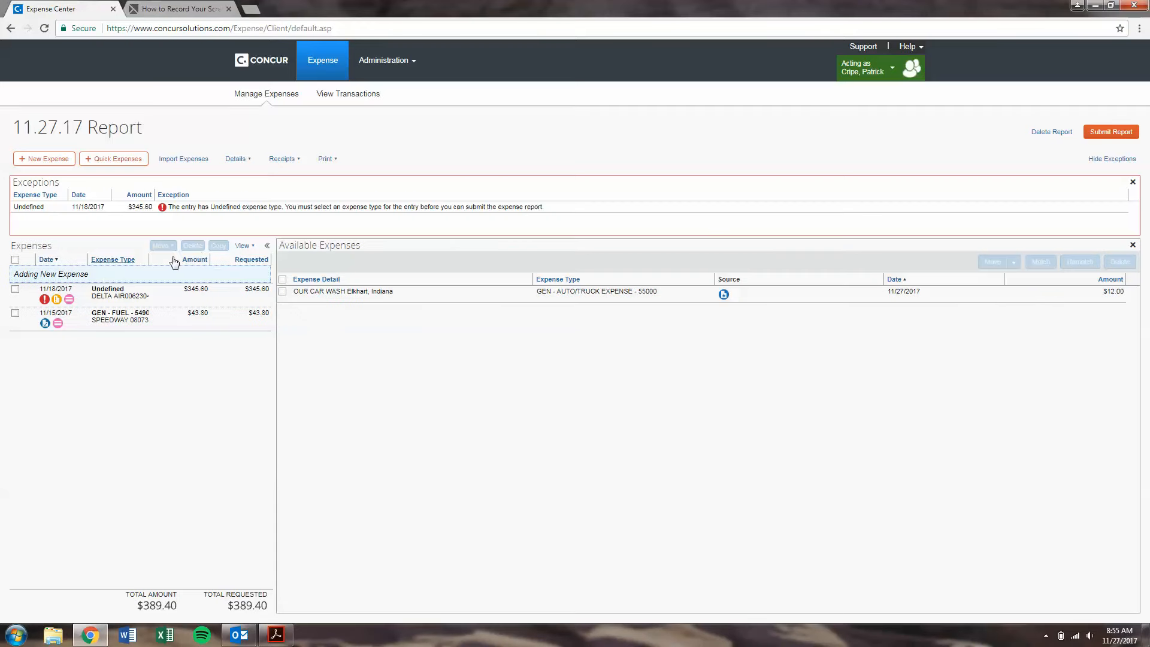
Step: Set the Delta expense type to GEN - FLIGHT - 54900 and city to Chicago, Illinois
{"action": "left_click", "coordinate": [156, 295]}
{"action": "left_click", "coordinate": [429, 281]}
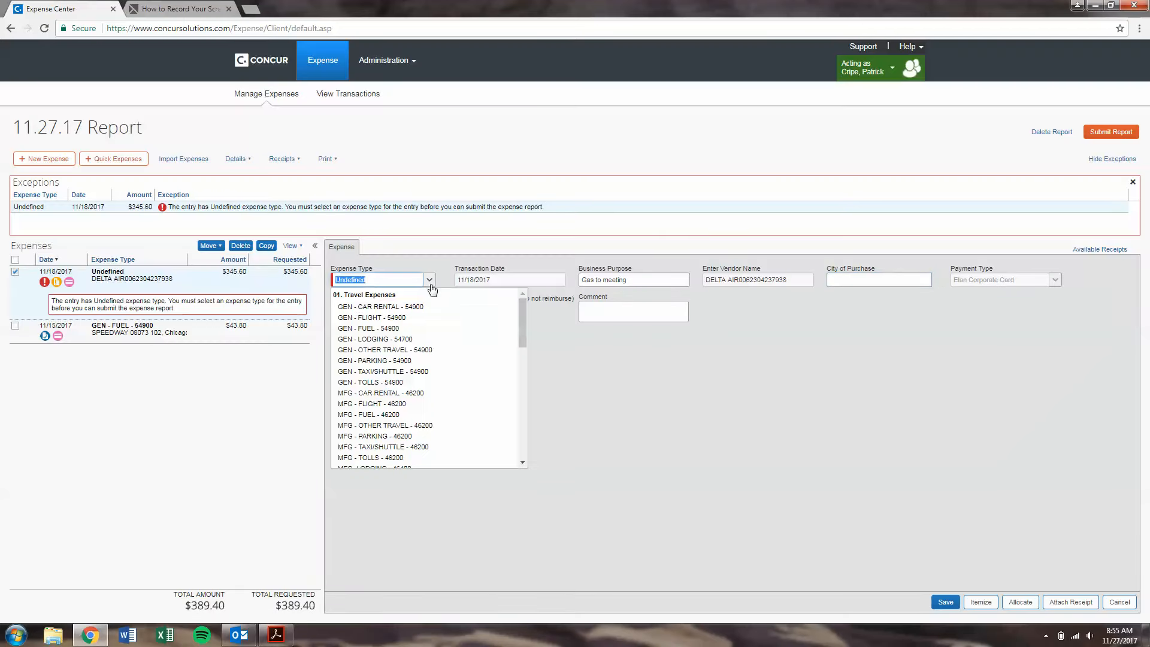
{"action": "left_click", "coordinate": [415, 318]}
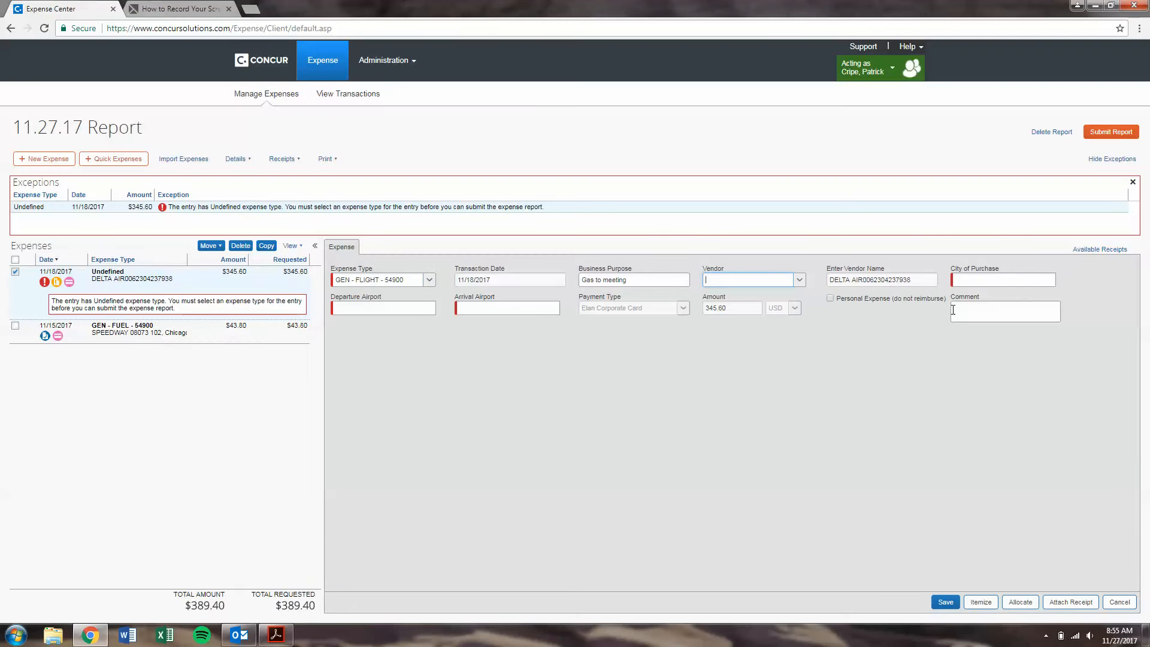
{"action": "left_click", "coordinate": [981, 279]}
{"action": "left_click", "coordinate": [993, 302]}
Step: Attempt to attach a receipt file to the airfare, cancel, and show the report's receipt options
{"action": "left_click", "coordinate": [1066, 602]}
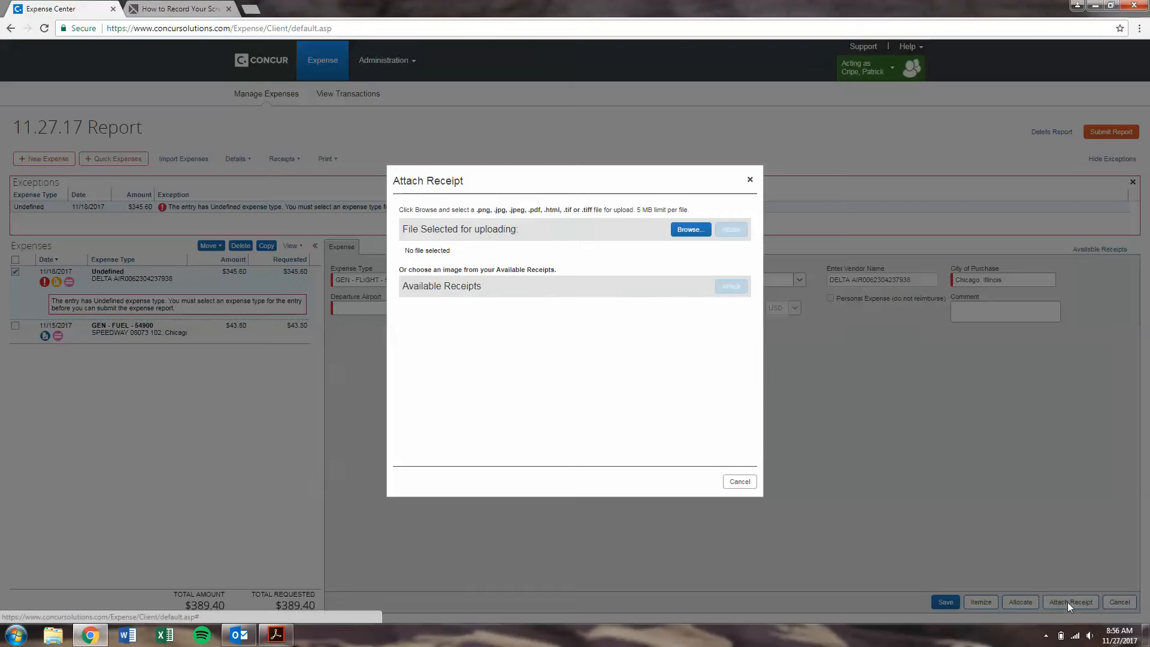
{"action": "left_click", "coordinate": [689, 229]}
{"action": "left_click", "coordinate": [536, 302]}
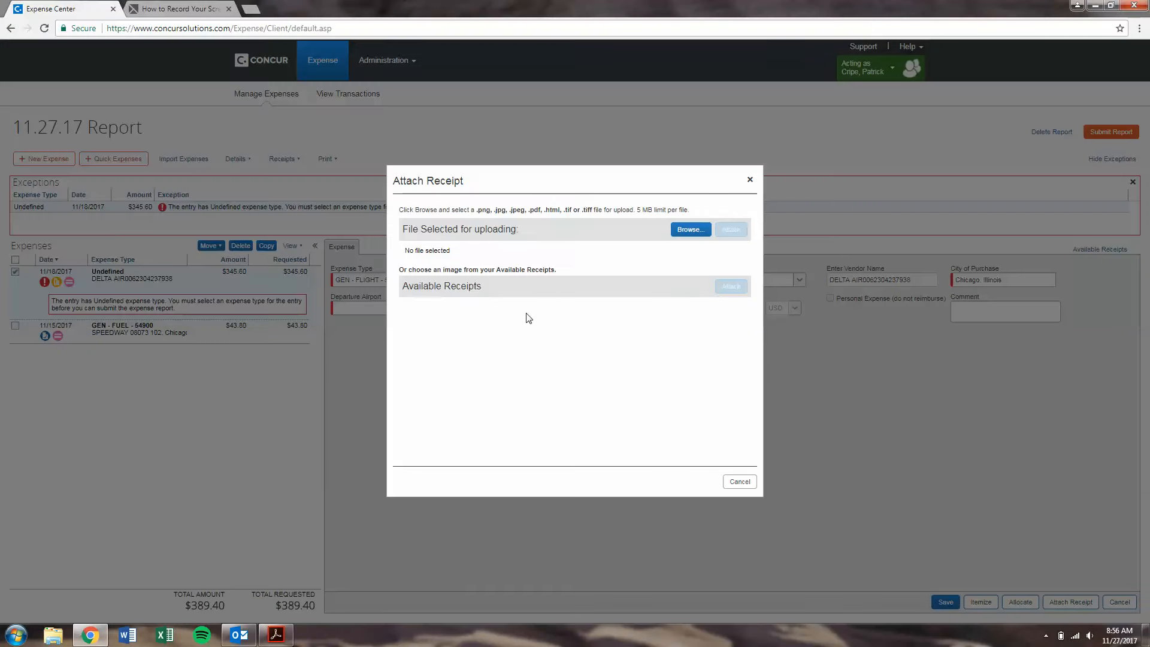
{"action": "left_click", "coordinate": [740, 482]}
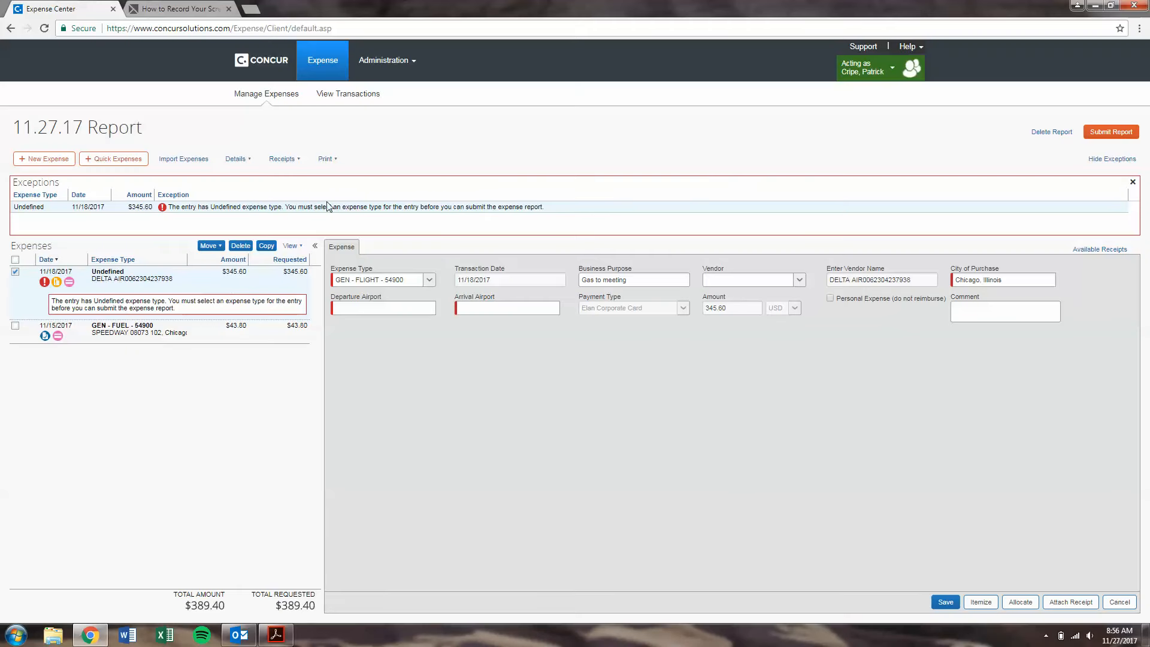
{"action": "left_click", "coordinate": [293, 159]}
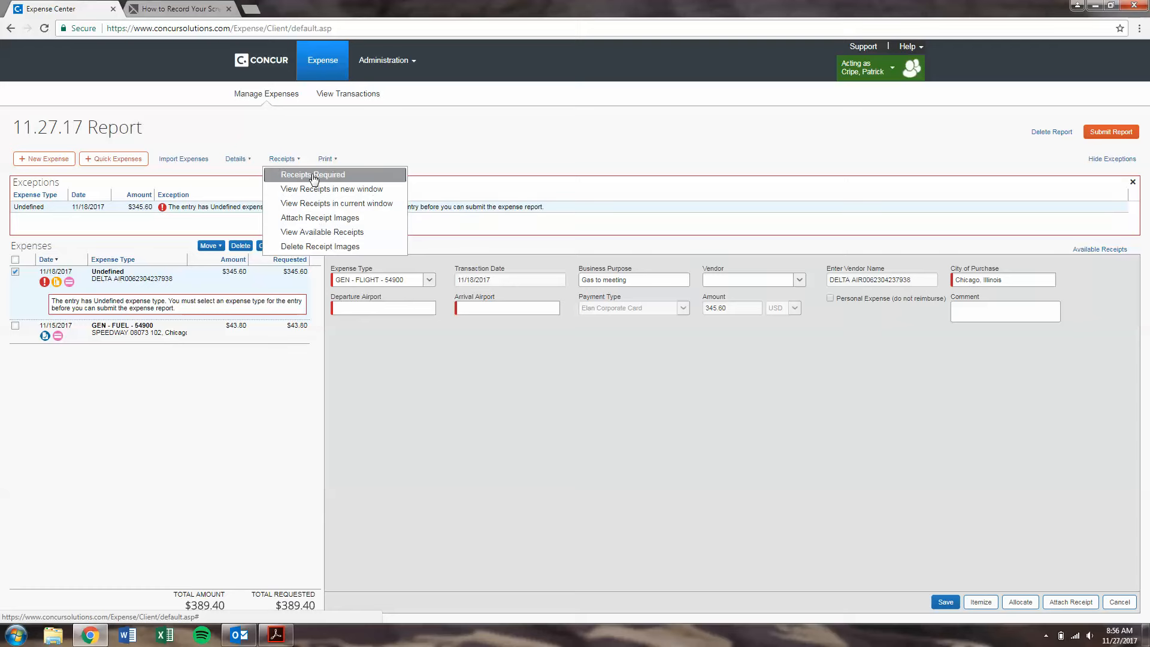
Step: Delete the Delta airfare from the report, dropping the total to $43.80, and list importable expenses
{"action": "left_click", "coordinate": [18, 289]}
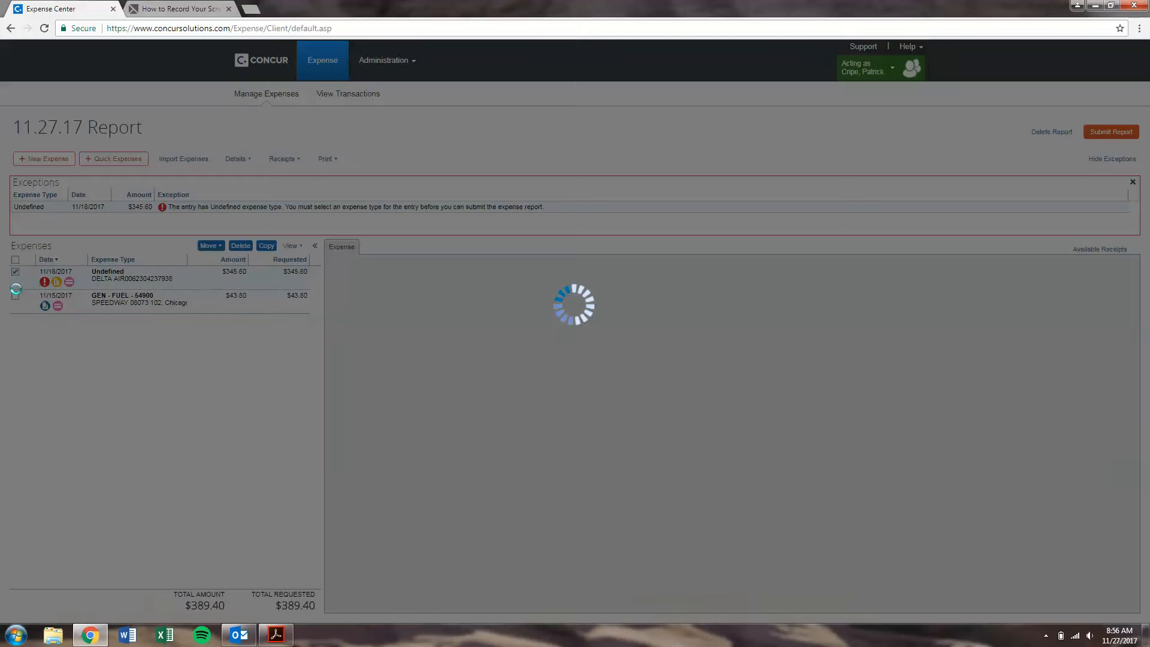
{"action": "left_click", "coordinate": [240, 246]}
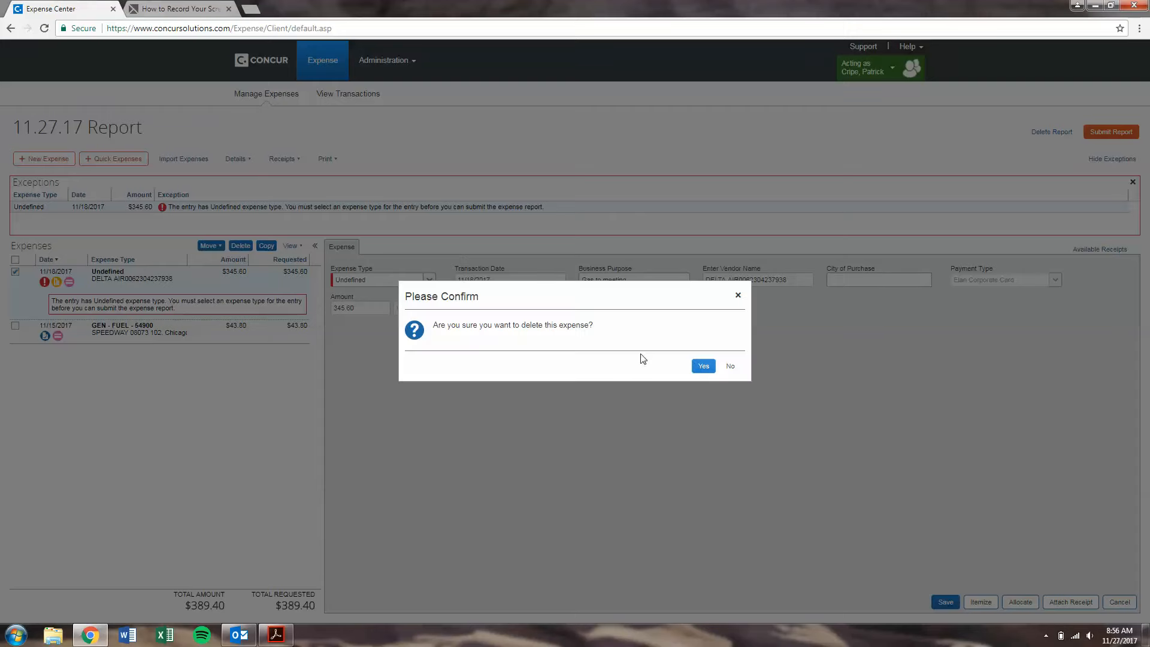
{"action": "left_click", "coordinate": [702, 365]}
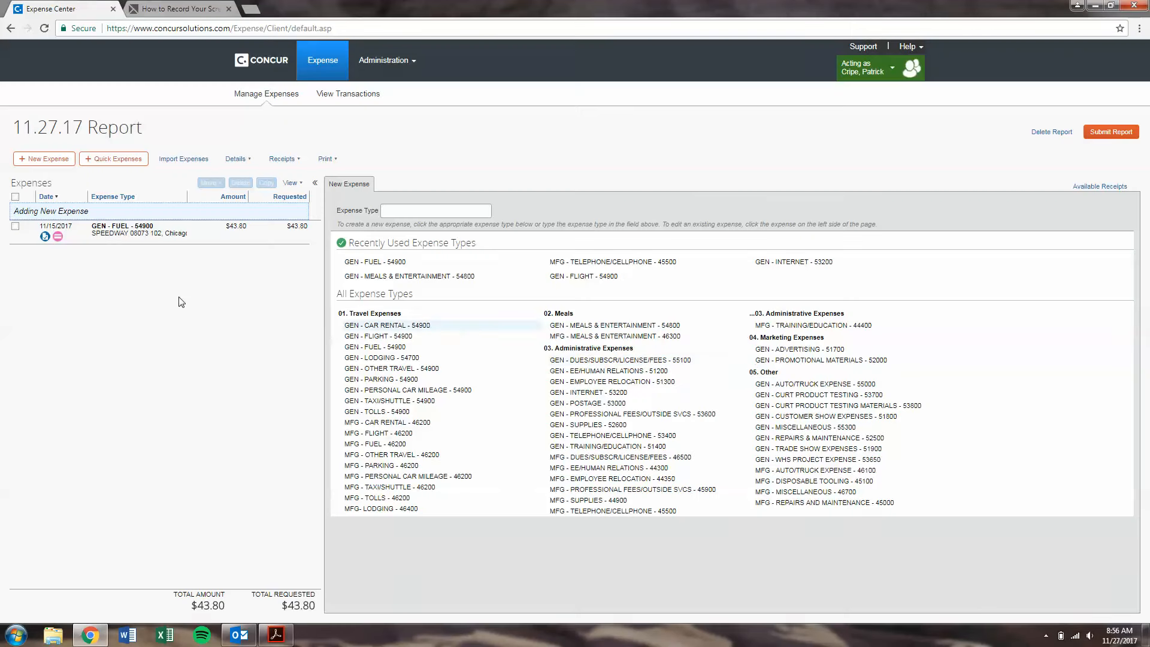
{"action": "left_click", "coordinate": [179, 157]}
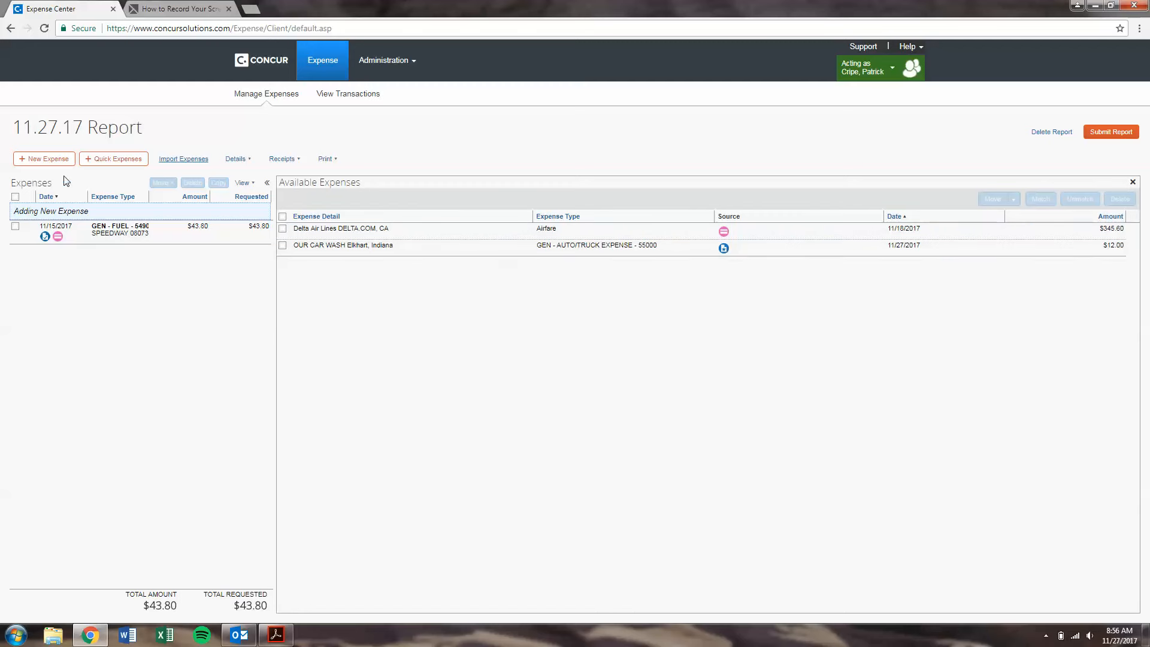
Step: Add a $300.00 cash GEN - LODGING - 54700 expense dated 11/16/2017, purpose 'Trip', in Chicago
{"action": "left_click", "coordinate": [60, 160]}
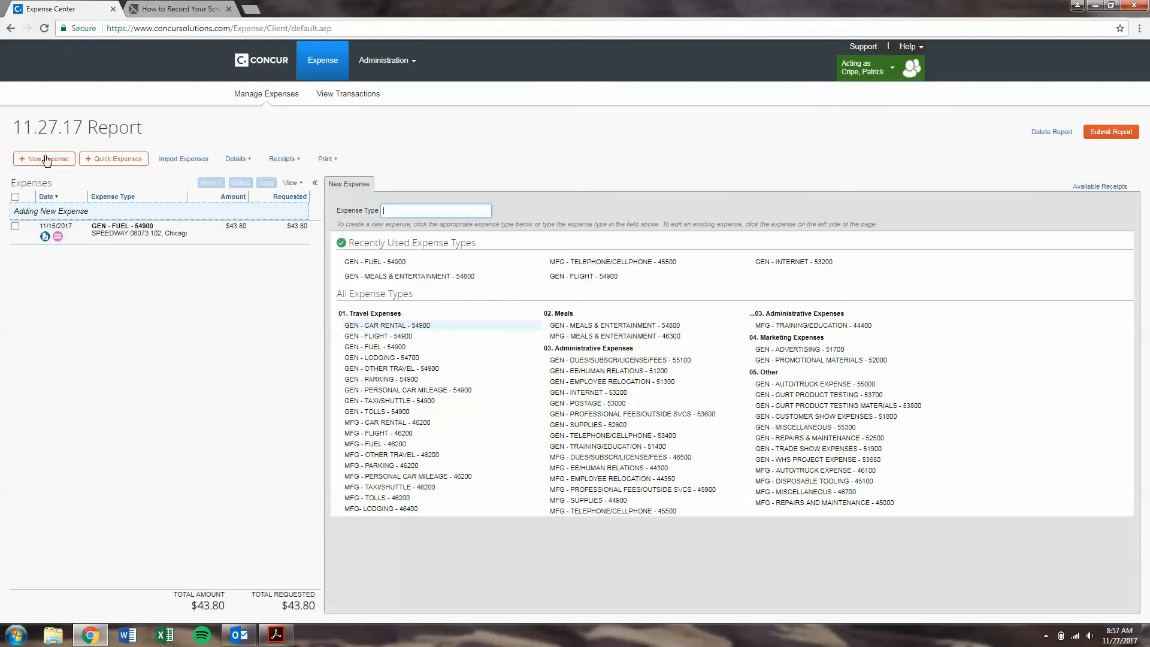
{"action": "left_click", "coordinate": [389, 357]}
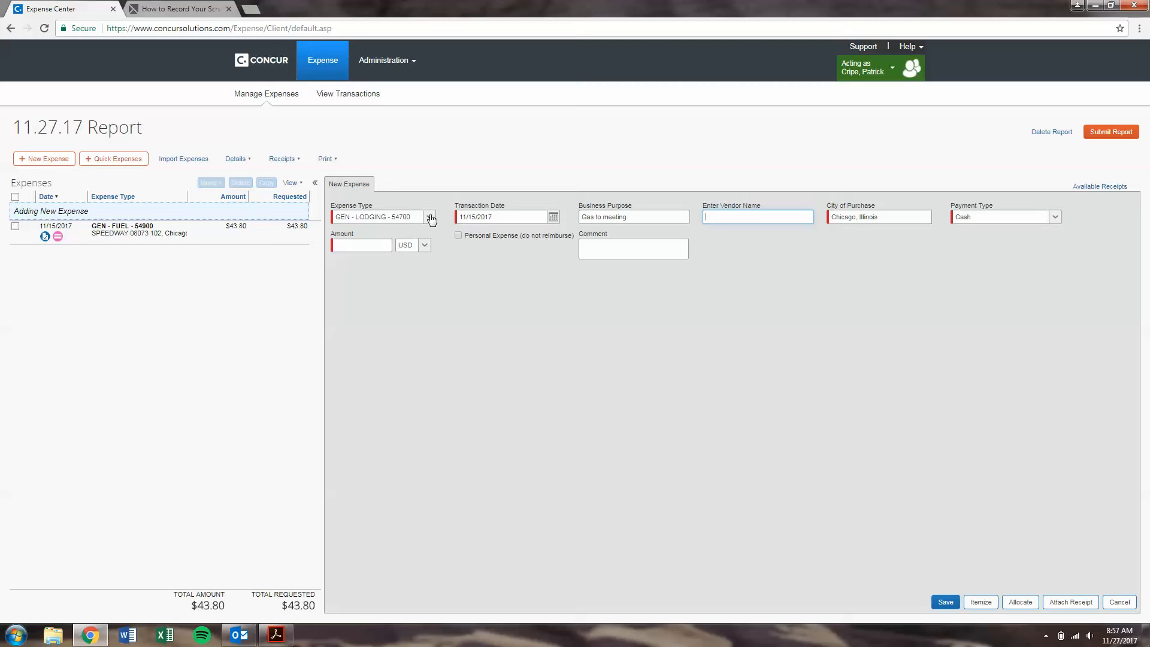
{"action": "left_click", "coordinate": [553, 217]}
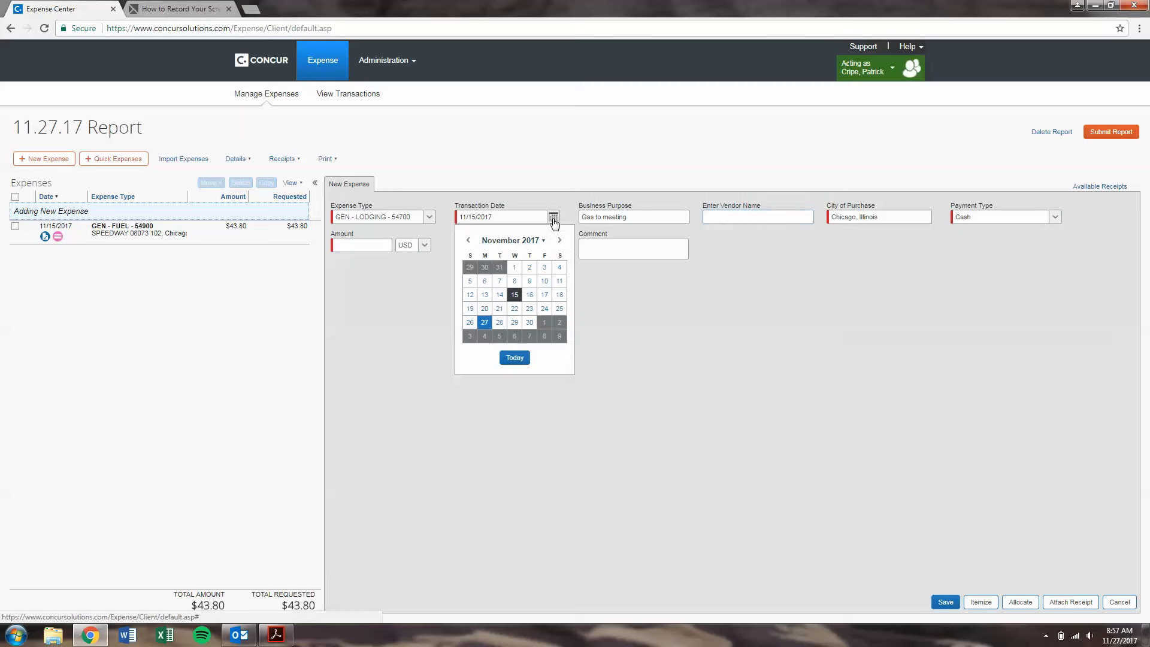
{"action": "left_click", "coordinate": [528, 292]}
{"action": "left_click", "coordinate": [649, 217]}
{"action": "left_click_drag", "start_coordinate": [658, 215], "coordinate": [261, 209]}
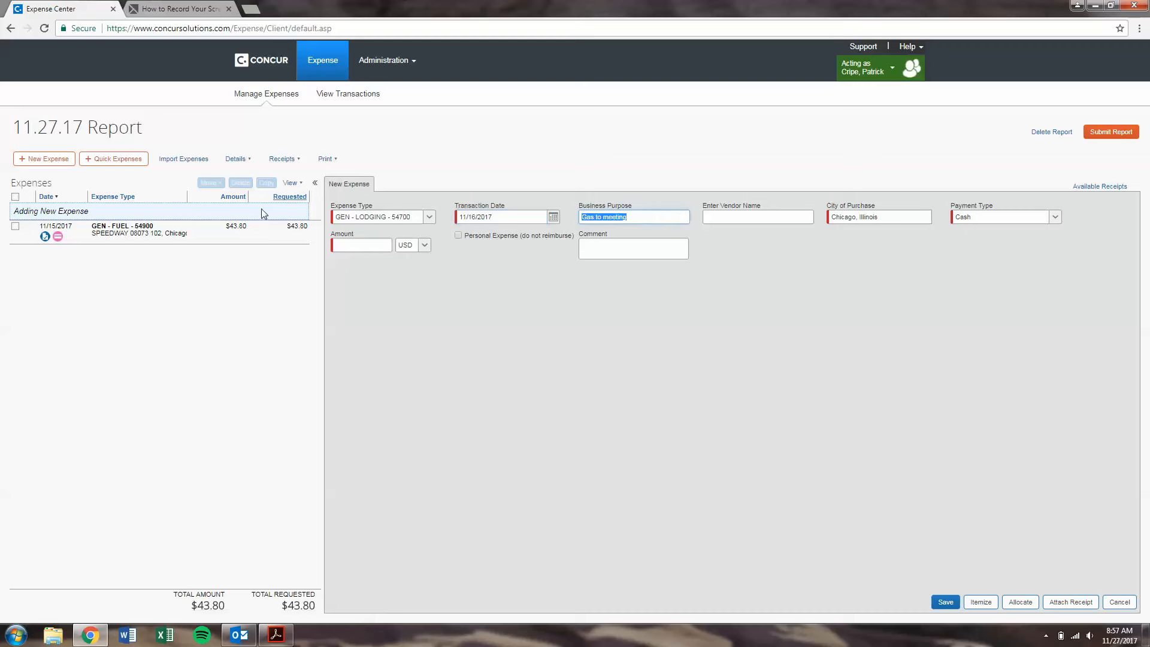
{"action": "type", "text": "S"}
{"action": "left_click", "coordinate": [1043, 219]}
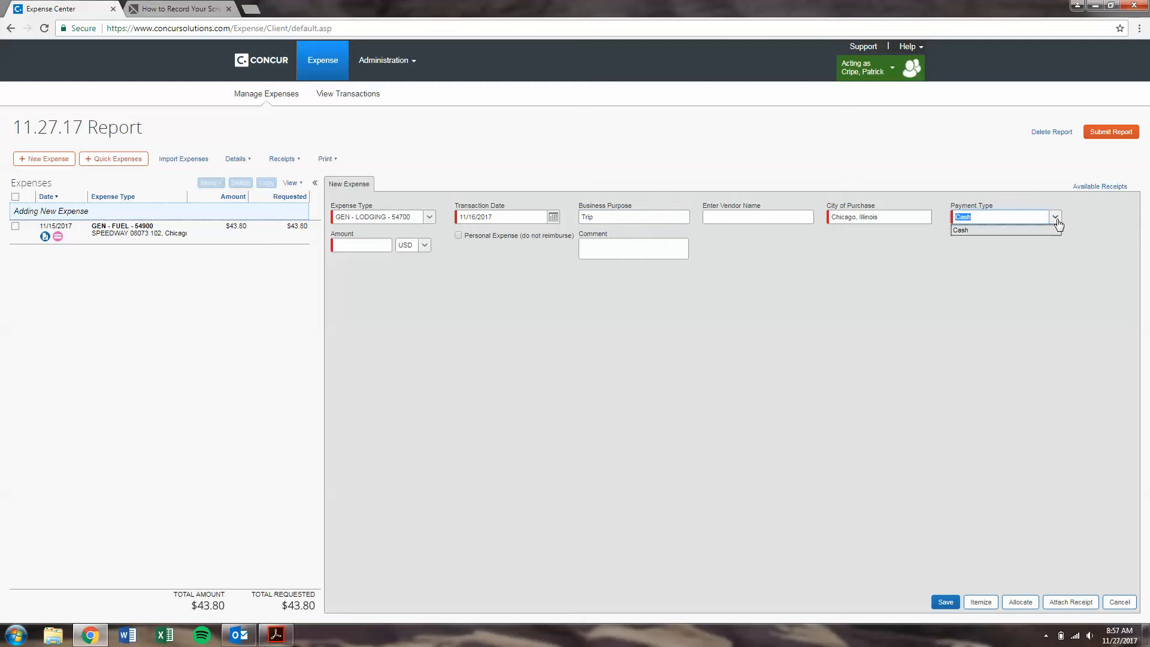
{"action": "left_click", "coordinate": [373, 242]}
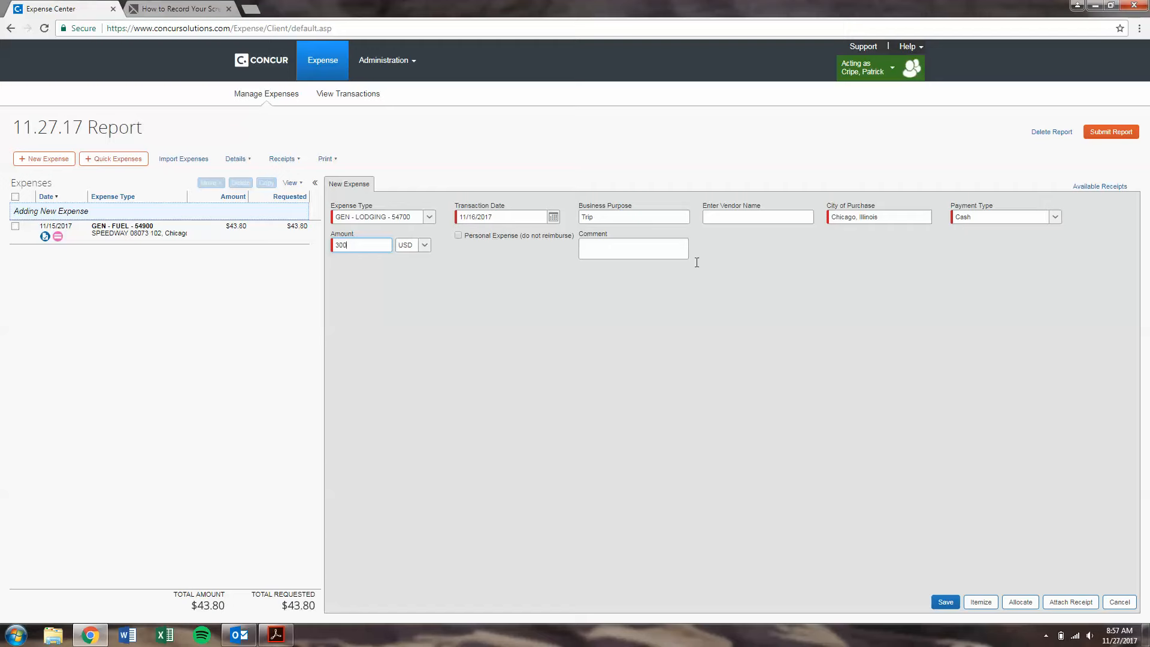
{"action": "left_click", "coordinate": [944, 600]}
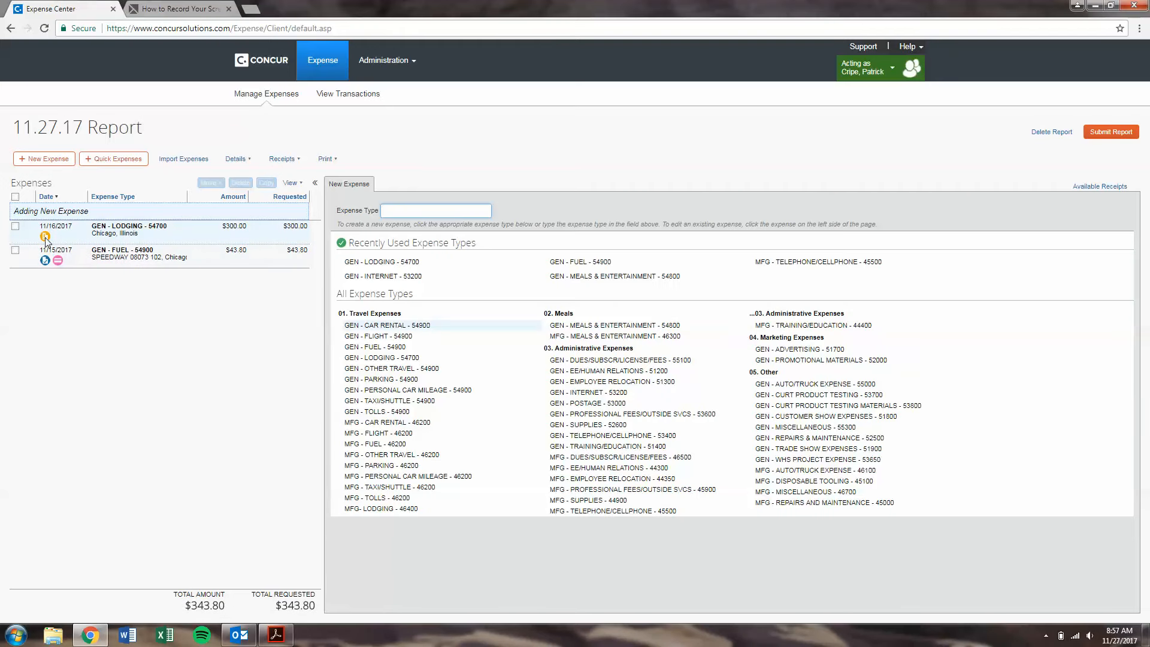
{"action": "left_click", "coordinate": [178, 235]}
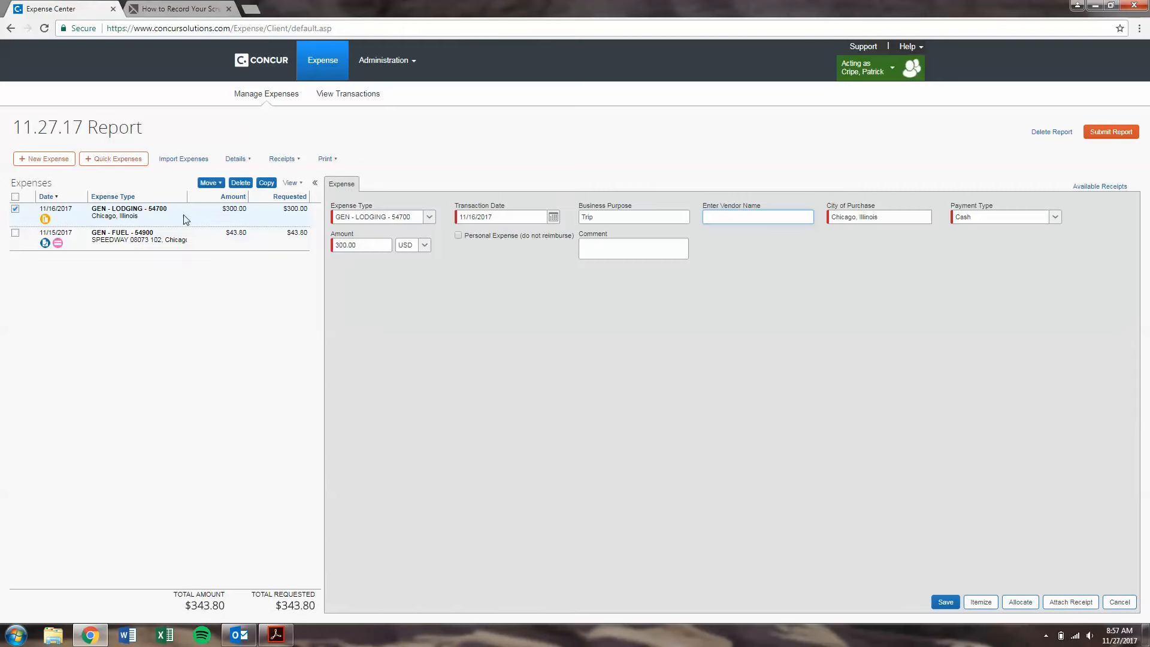
Step: Itemize $40 of the lodging expense as GEN - MEALS & ENTERTAINMENT - 54800
{"action": "left_click", "coordinate": [980, 602]}
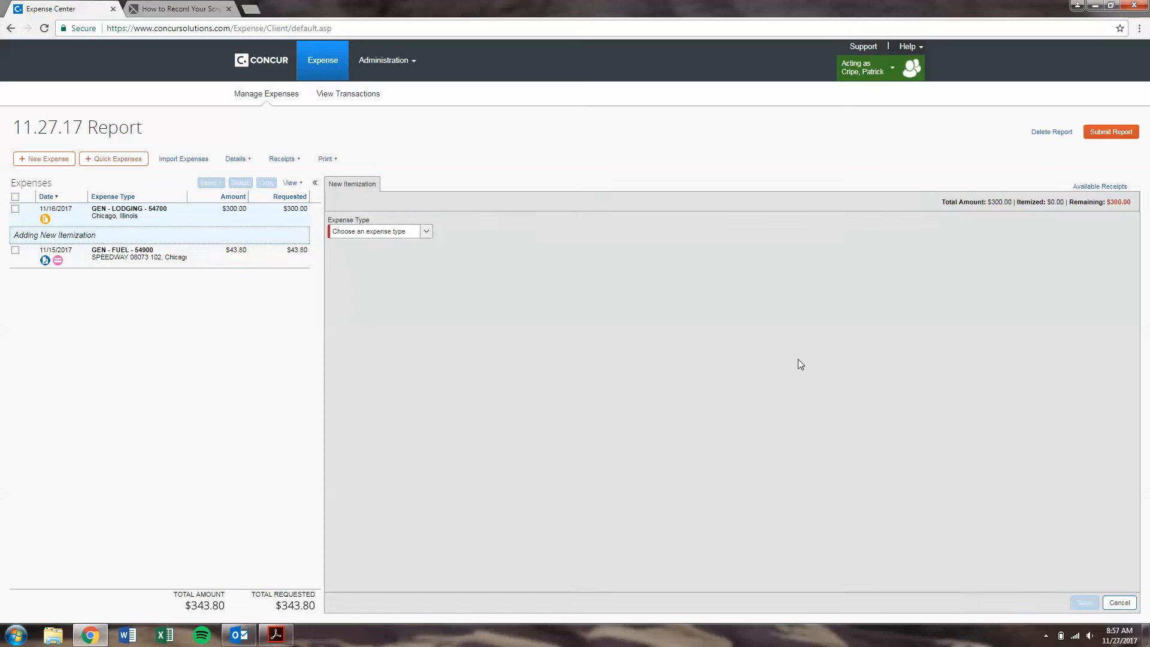
{"action": "left_click", "coordinate": [431, 233]}
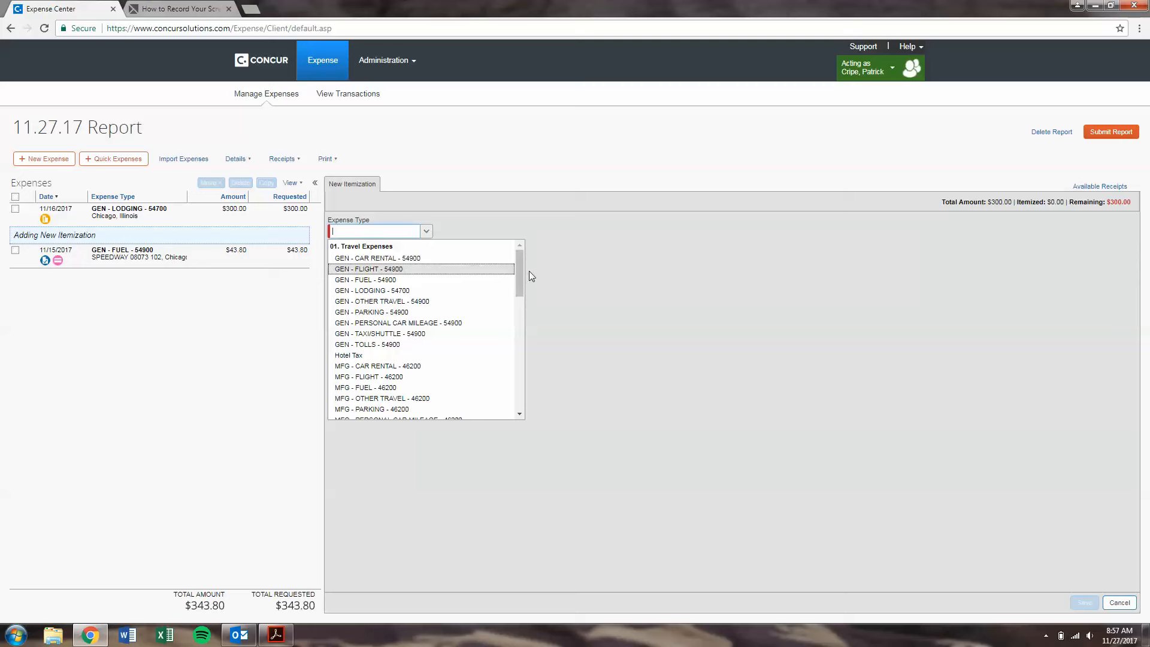
{"action": "left_click_drag", "start_coordinate": [519, 272], "coordinate": [512, 319]}
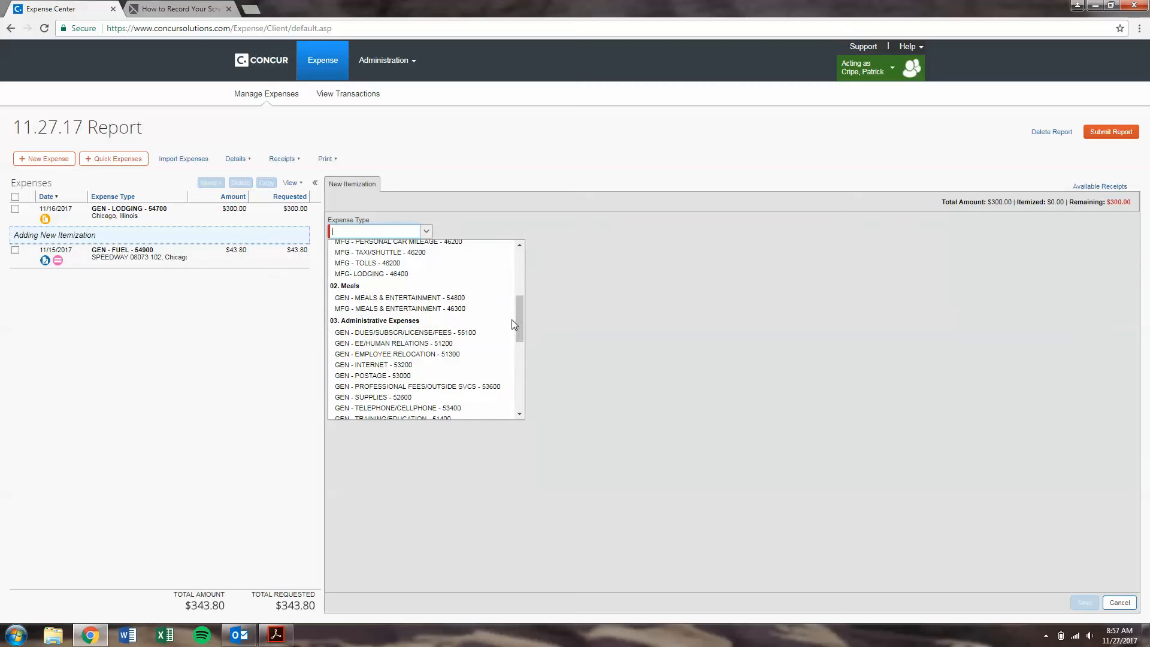
{"action": "left_click", "coordinate": [417, 307]}
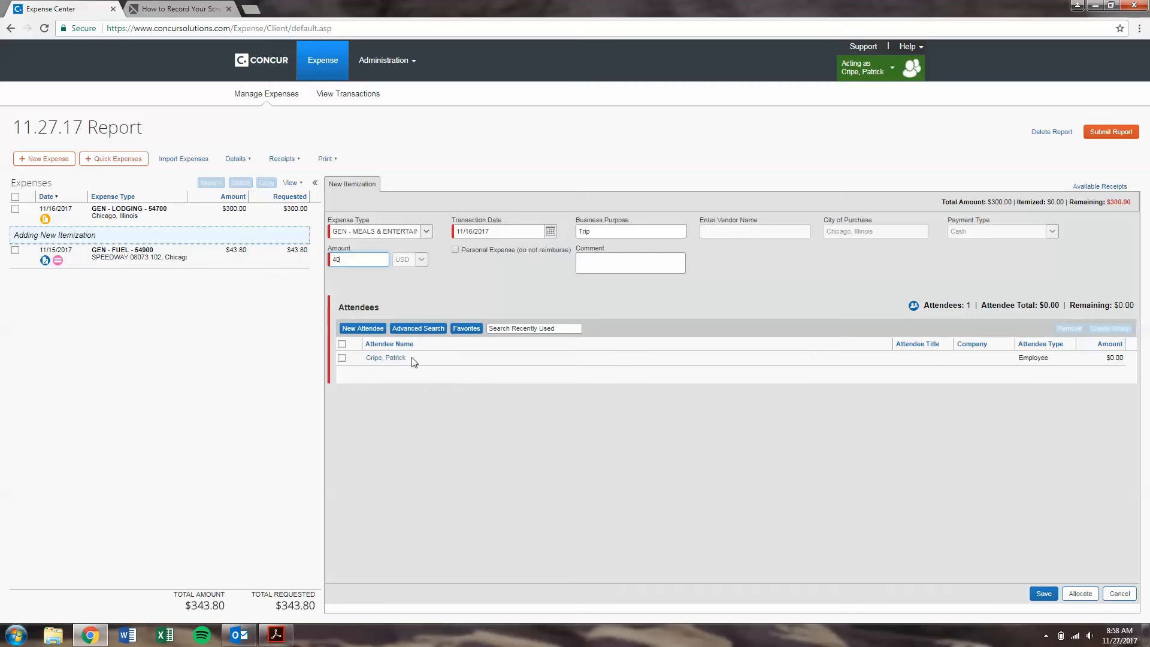
{"action": "left_click", "coordinate": [378, 333]}
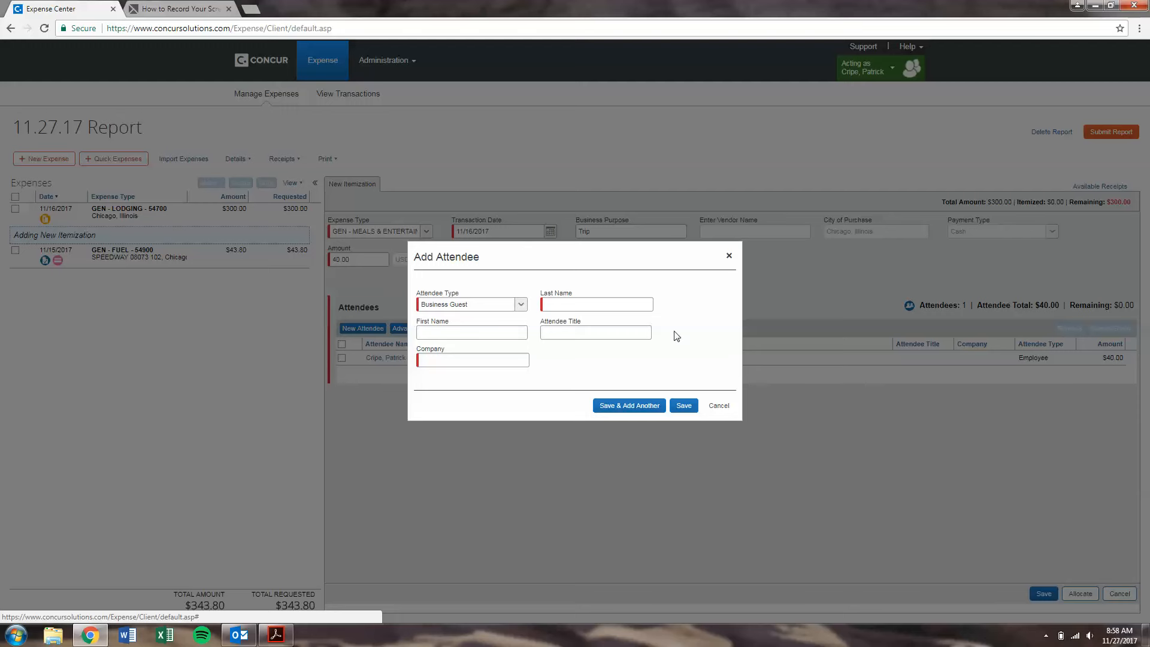
Step: Save the $40 meals itemization with only the employee attendee, adding no guests
{"action": "left_click", "coordinate": [718, 405]}
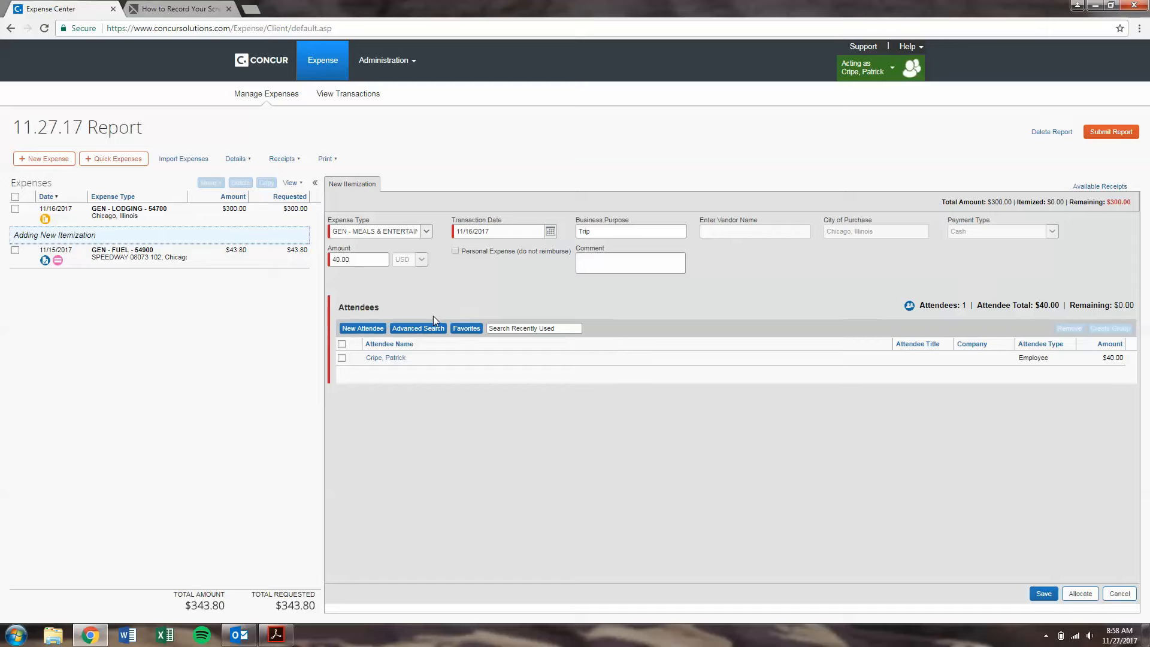
{"action": "left_click", "coordinate": [413, 327]}
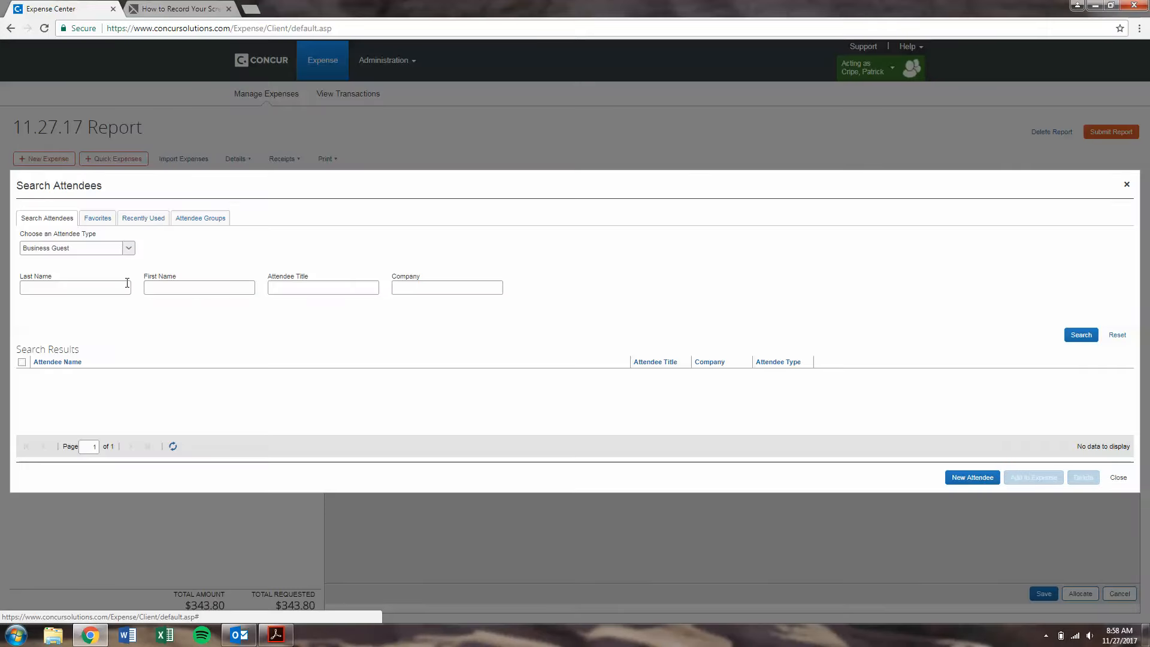
{"action": "left_click", "coordinate": [128, 248]}
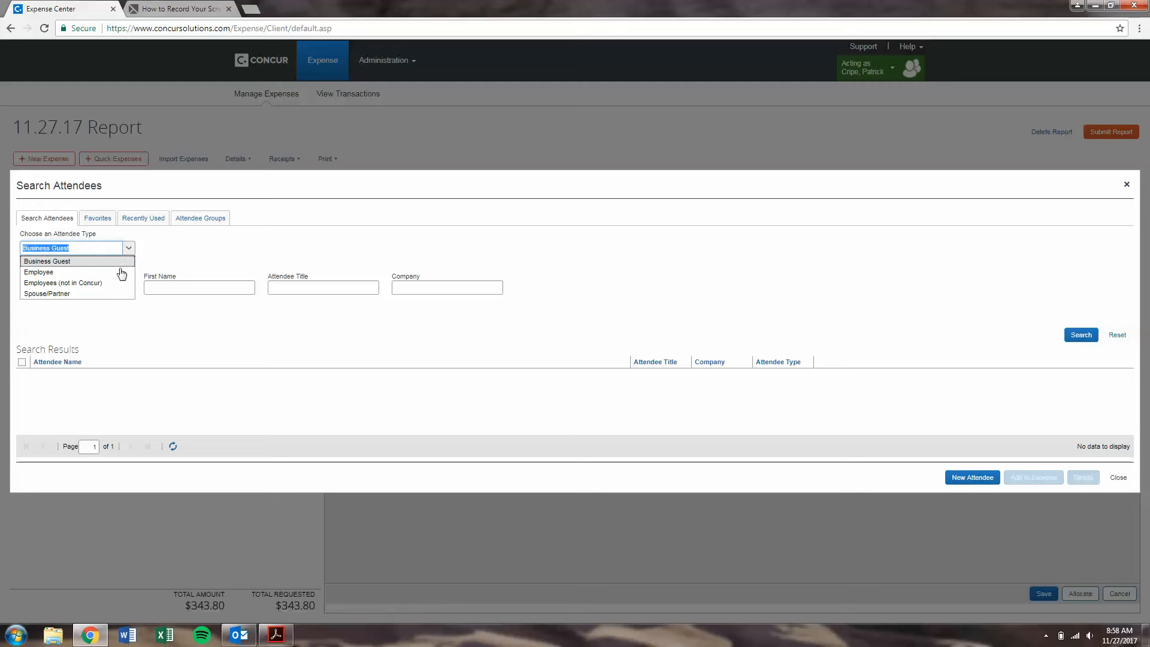
{"action": "left_click", "coordinate": [174, 343]}
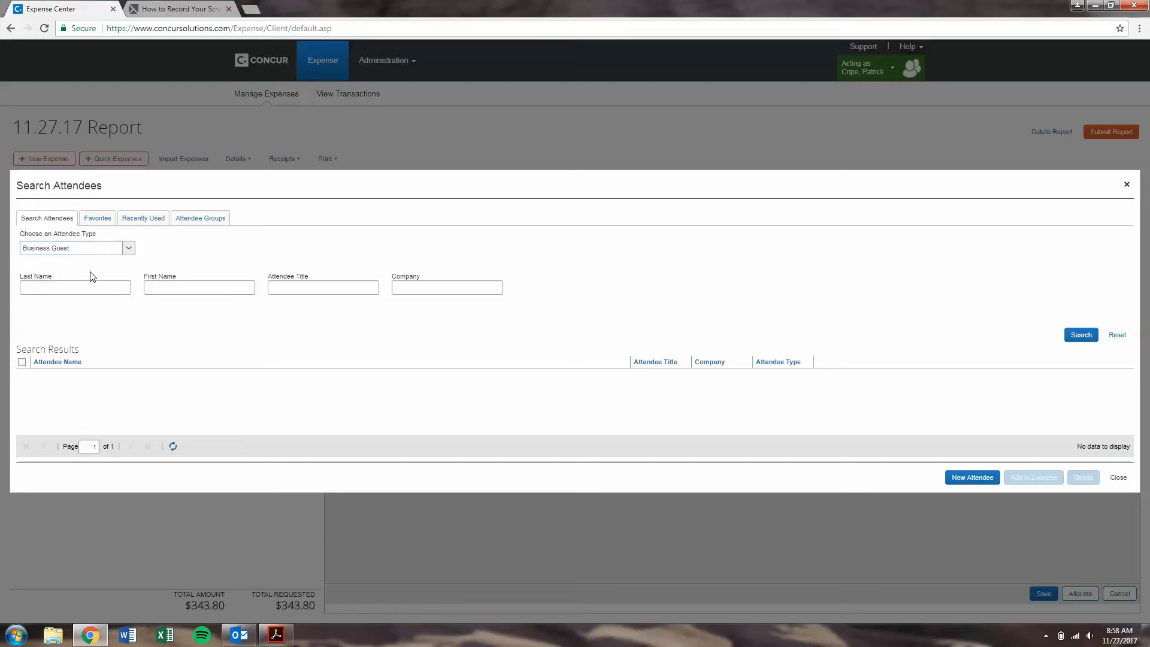
{"action": "left_click", "coordinate": [1117, 478]}
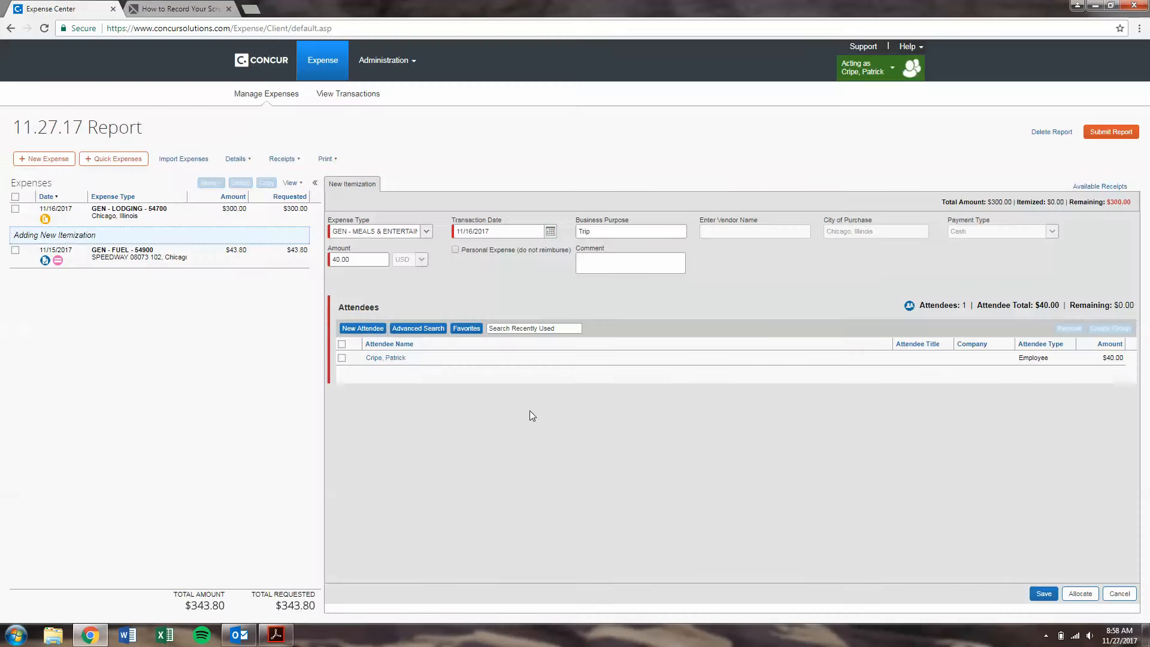
{"action": "left_click", "coordinate": [1044, 593]}
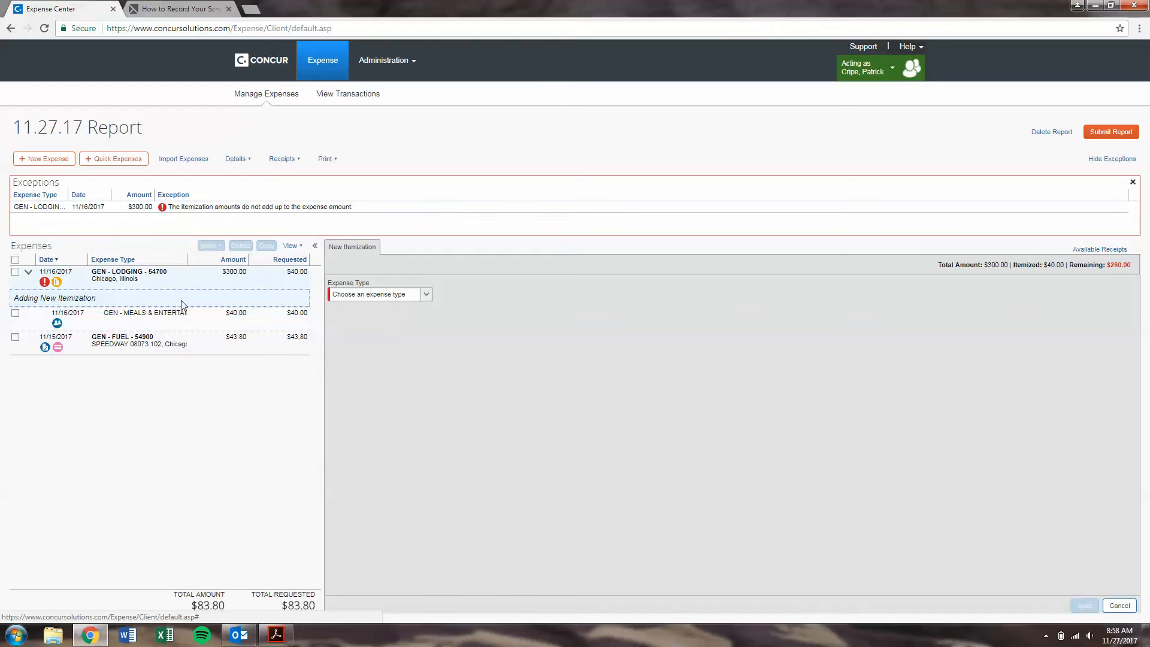
Step: Itemize the remaining $260 of the 11/16 lodging expense as GEN - LODGING - 54700
{"action": "left_click", "coordinate": [162, 280]}
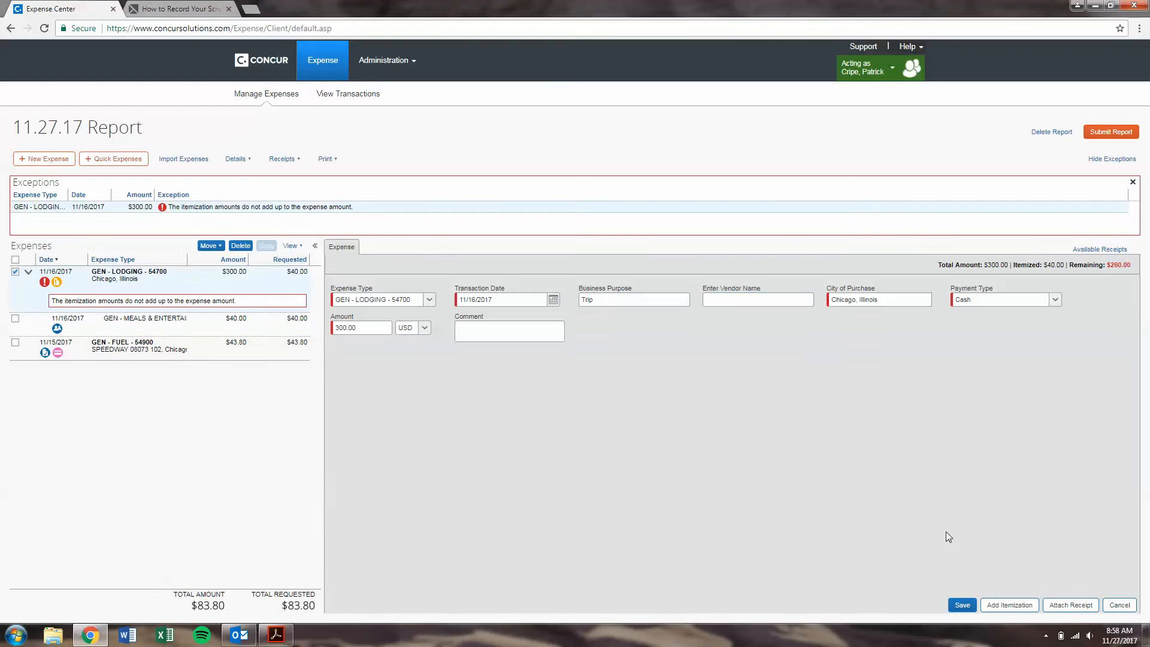
{"action": "left_click", "coordinate": [1025, 606]}
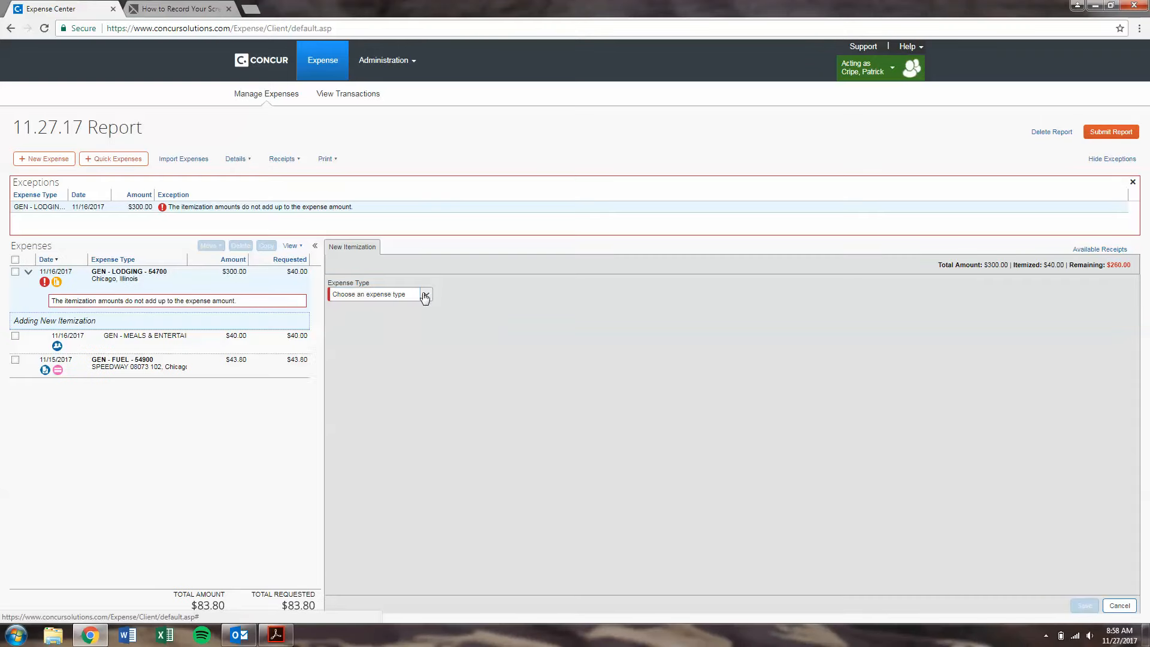
{"action": "left_click", "coordinate": [424, 296]}
{"action": "left_click", "coordinate": [448, 352]}
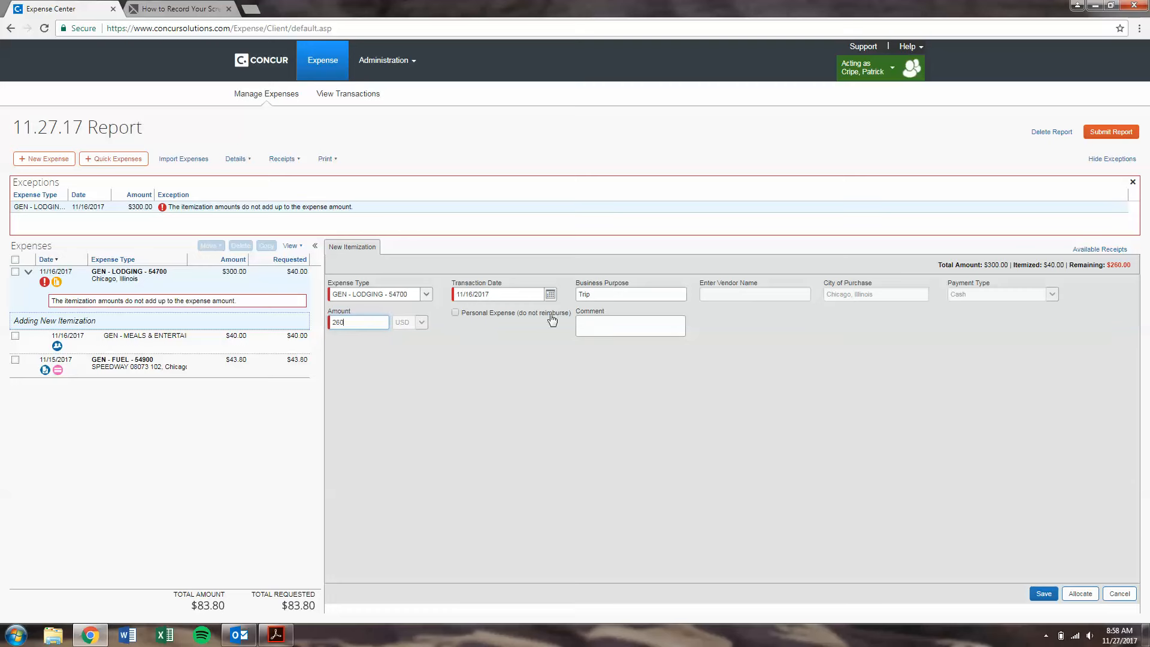
{"action": "left_click", "coordinate": [1042, 593]}
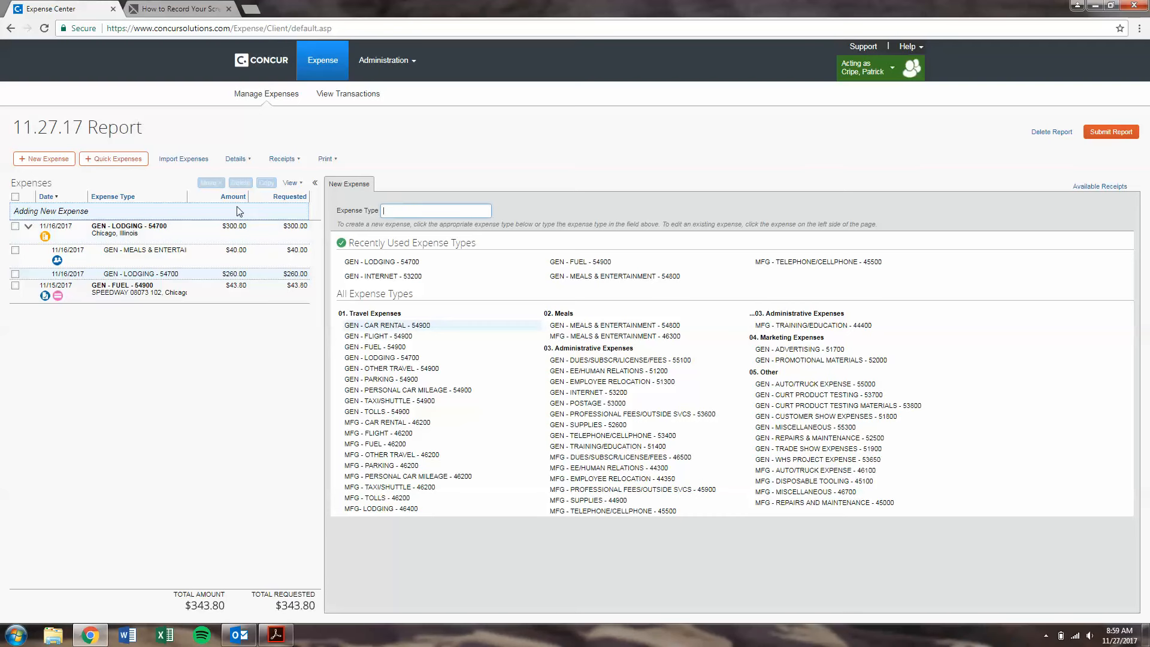
Step: Review the lodging expense's two itemizations, then list the $345.60 Delta airfare and $12.00 car wash charges
{"action": "left_click", "coordinate": [27, 227]}
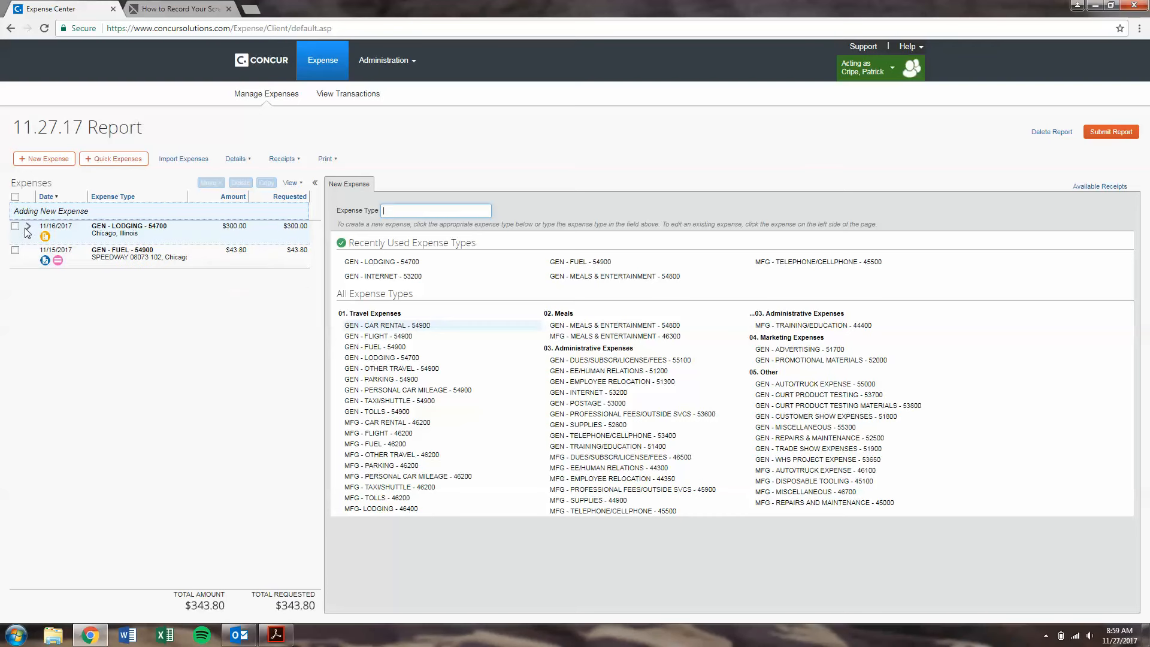
{"action": "left_click", "coordinate": [27, 232]}
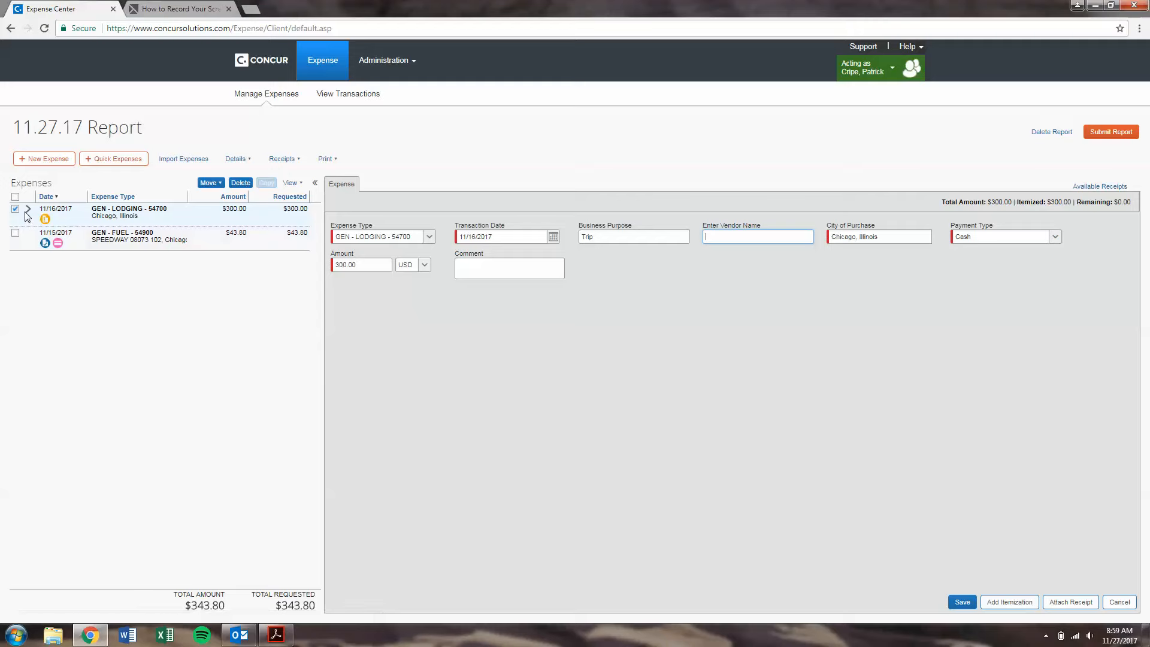
{"action": "left_click", "coordinate": [15, 209]}
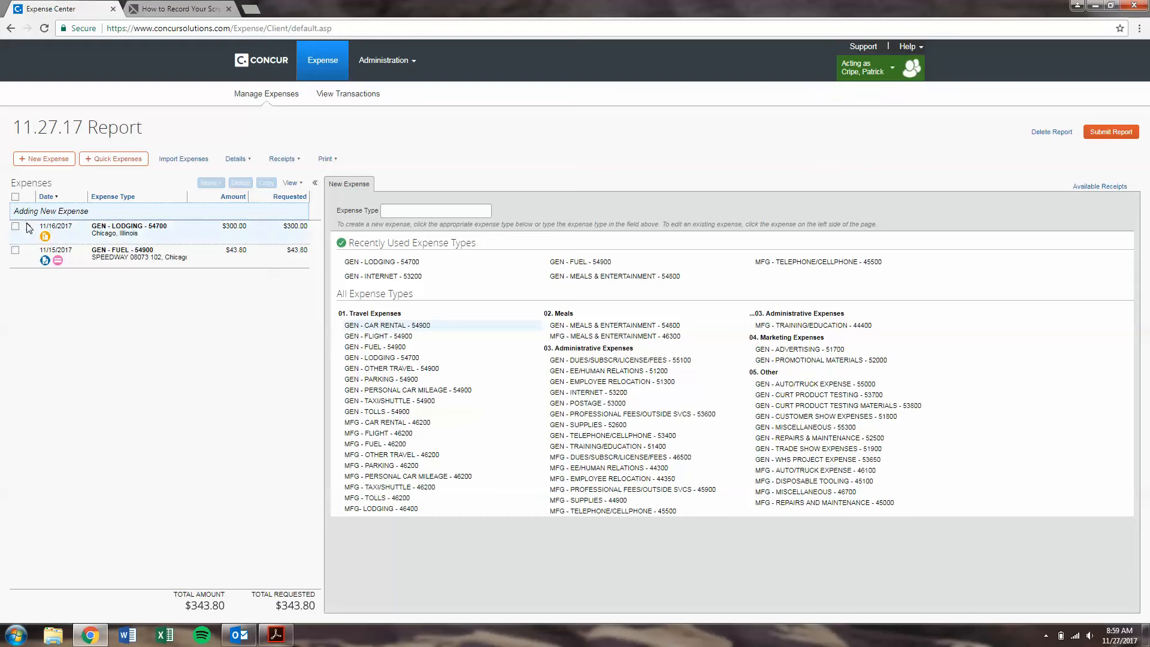
{"action": "left_click", "coordinate": [27, 227]}
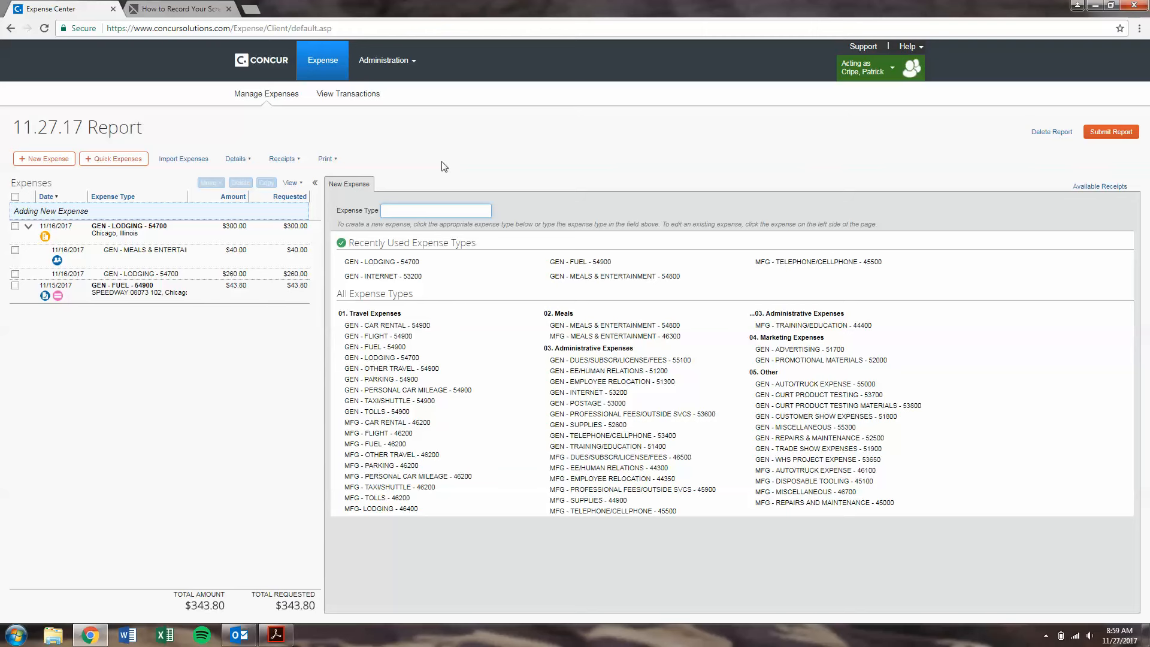
{"action": "left_click", "coordinate": [200, 162]}
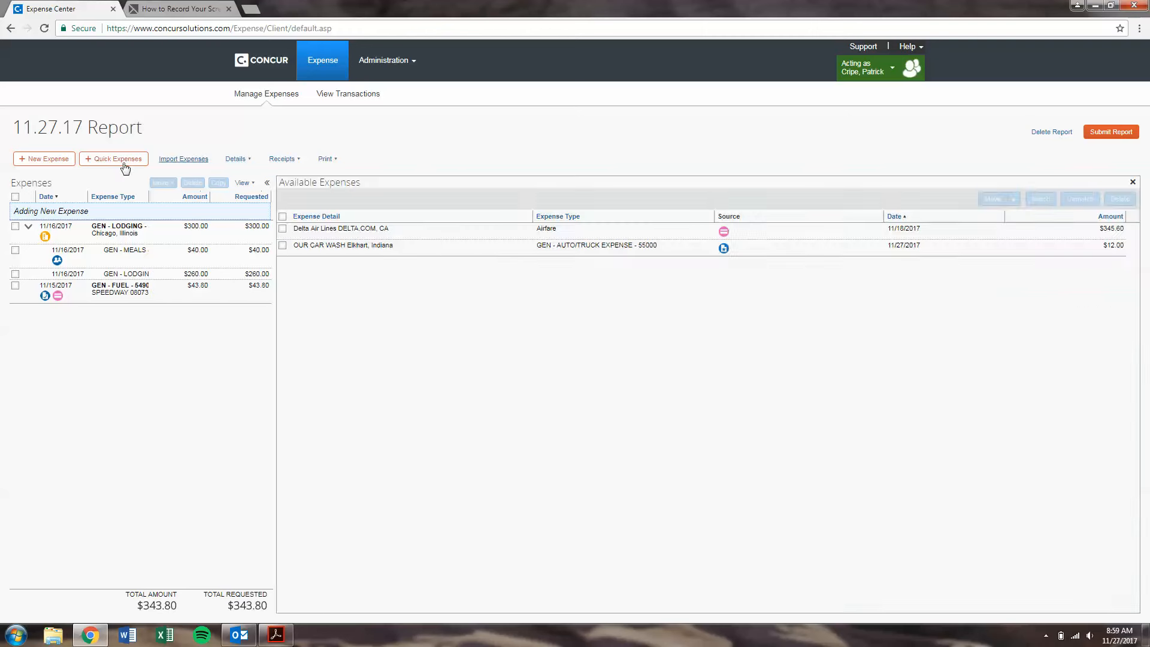
Step: Start a GEN - PERSONAL CAR MILEAGE expense without a route, then delete the whole 11.27.17 Report
{"action": "left_click", "coordinate": [59, 160]}
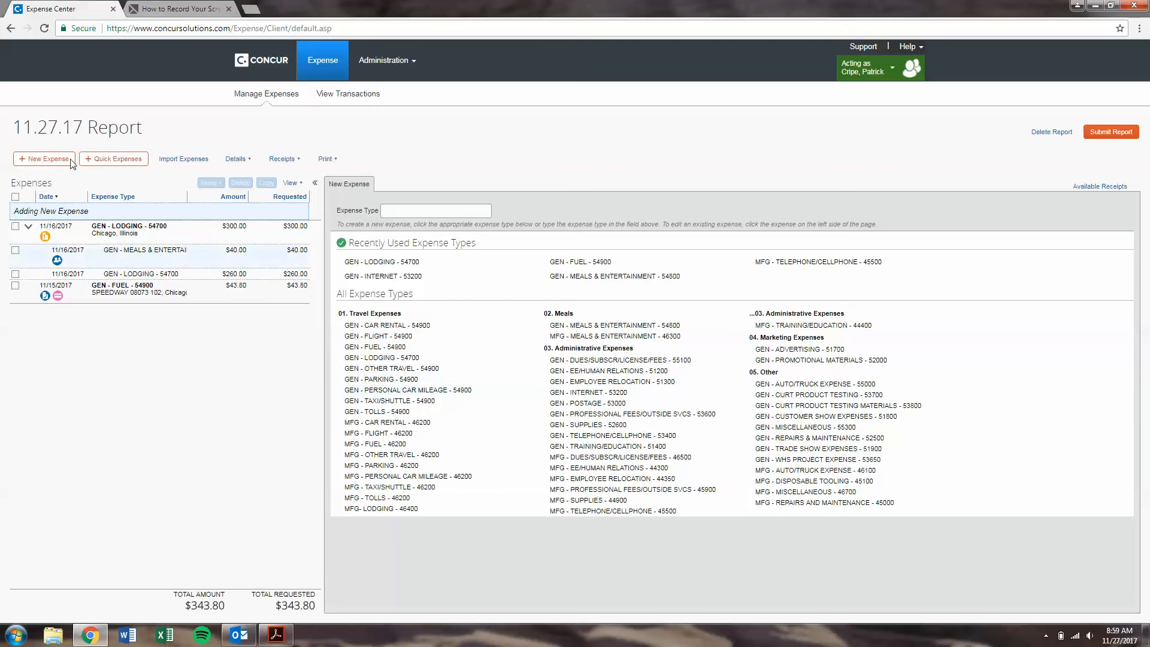
{"action": "left_click", "coordinate": [424, 391]}
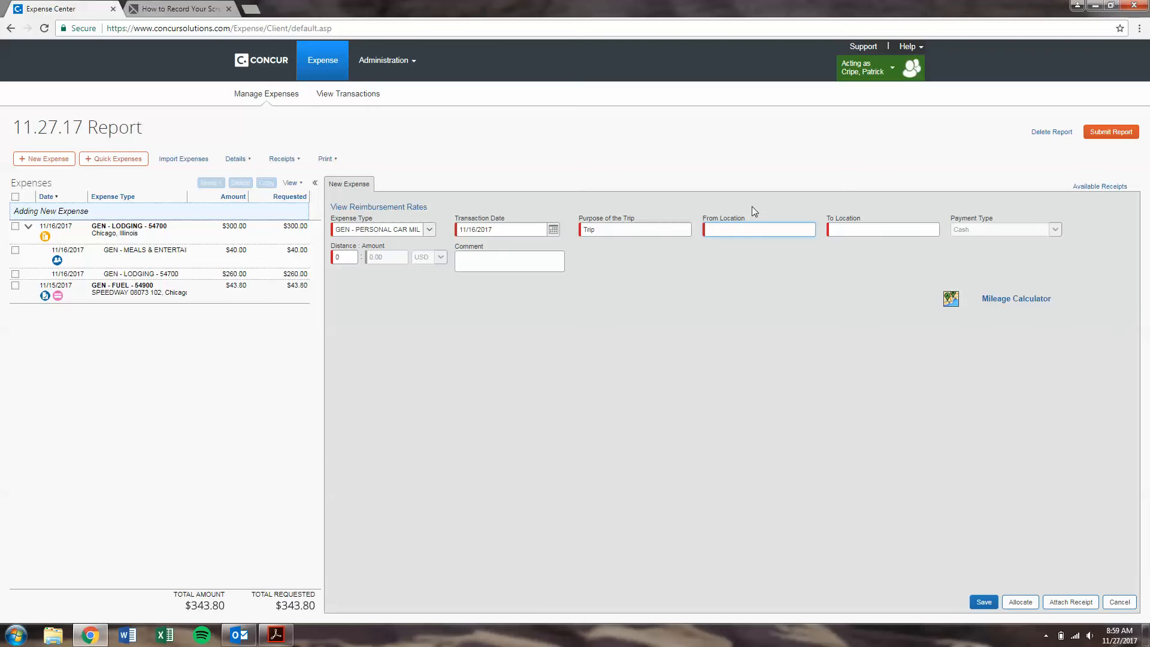
{"action": "left_click", "coordinate": [1016, 299]}
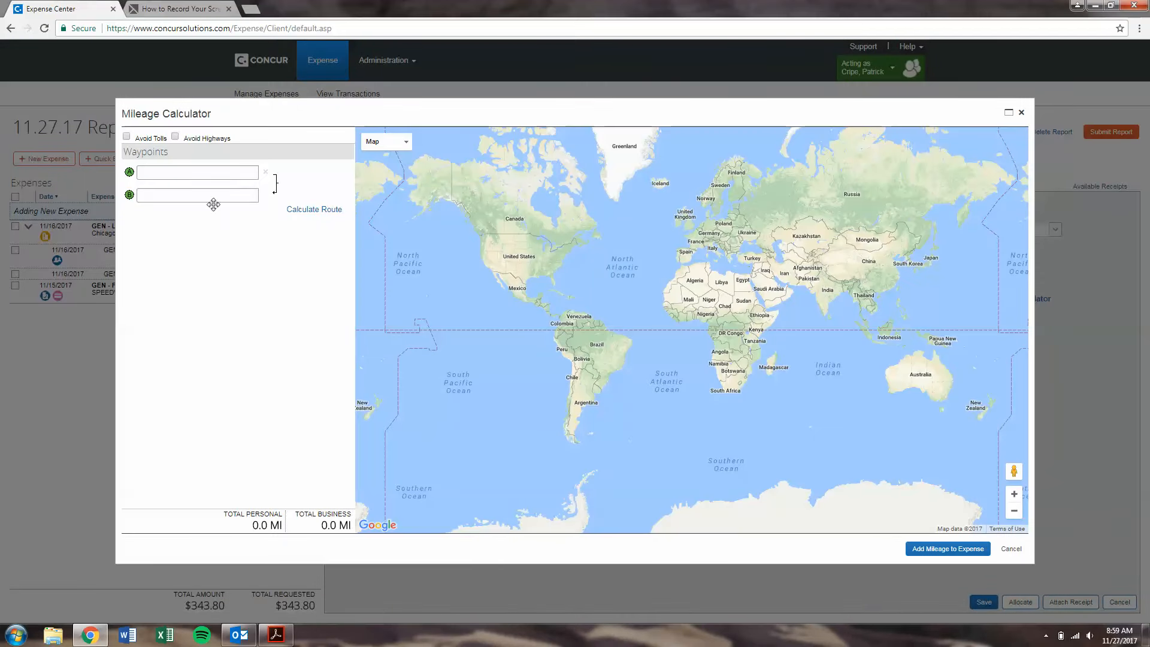
{"action": "left_click", "coordinate": [1013, 550]}
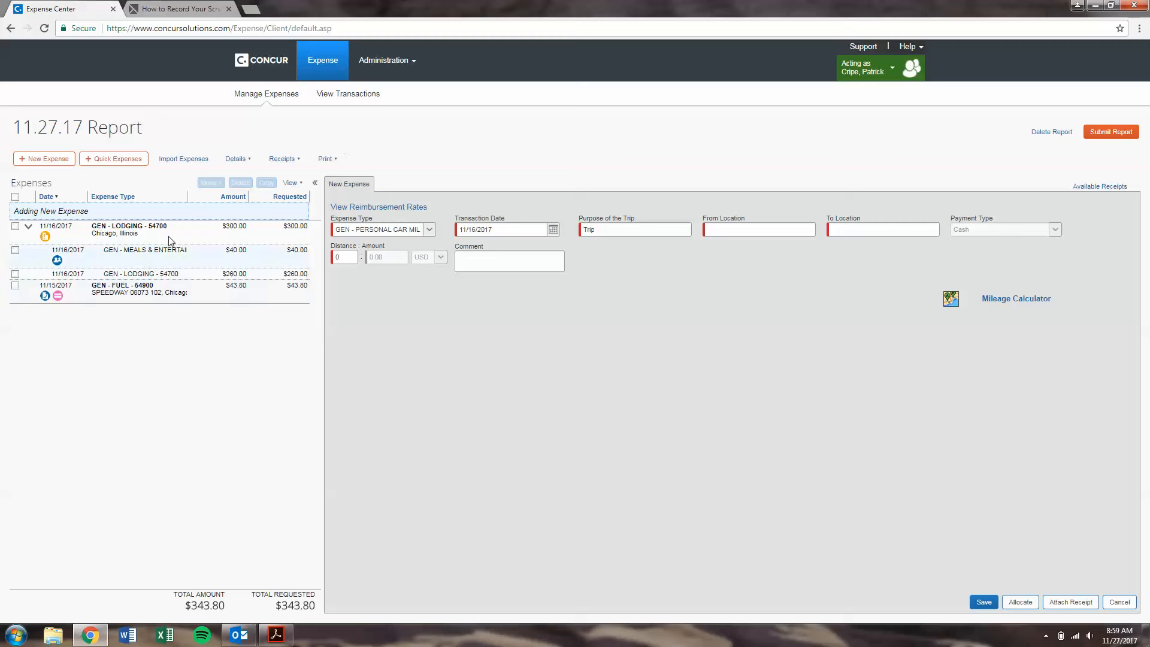
{"action": "left_click", "coordinate": [1058, 132]}
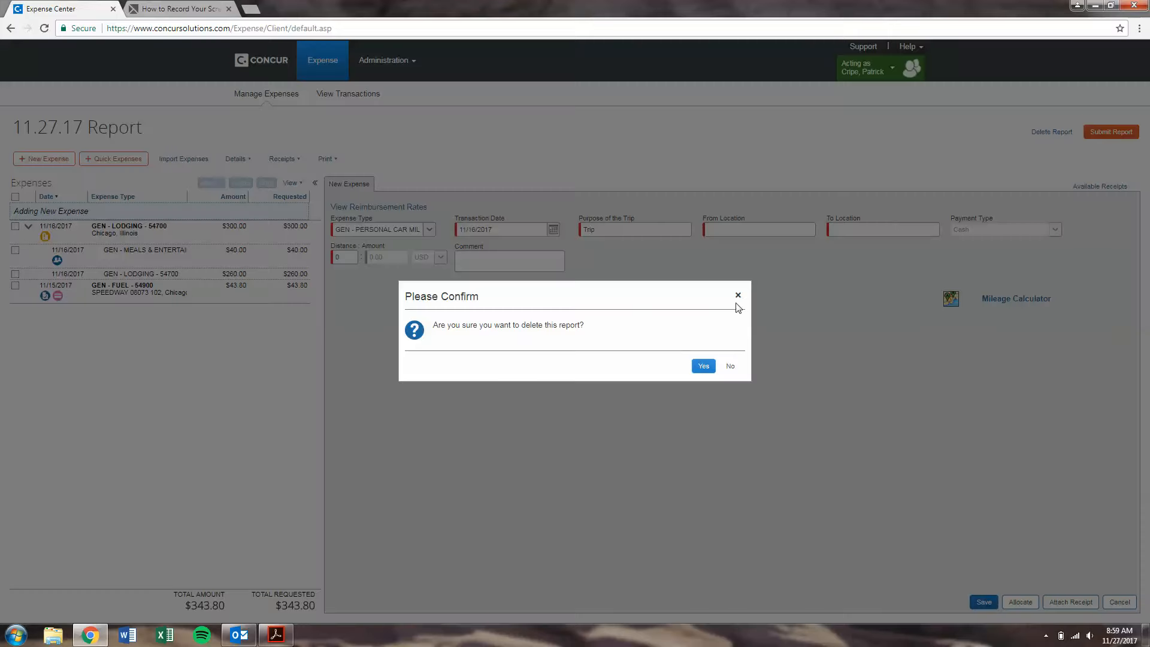
{"action": "left_click", "coordinate": [701, 364]}
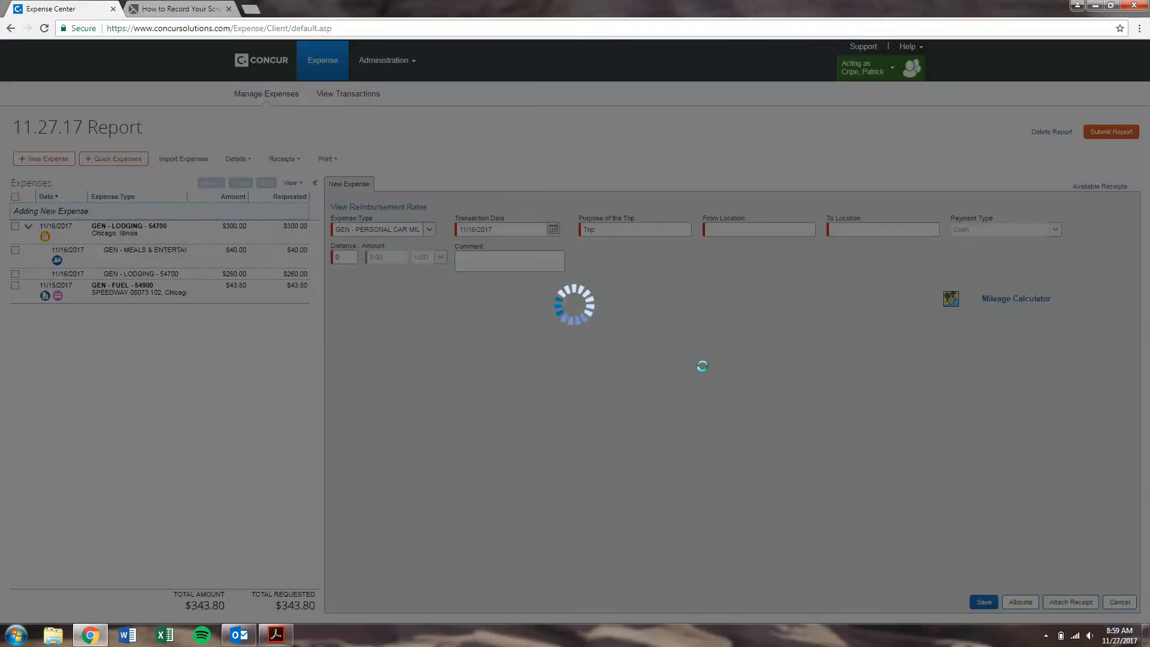